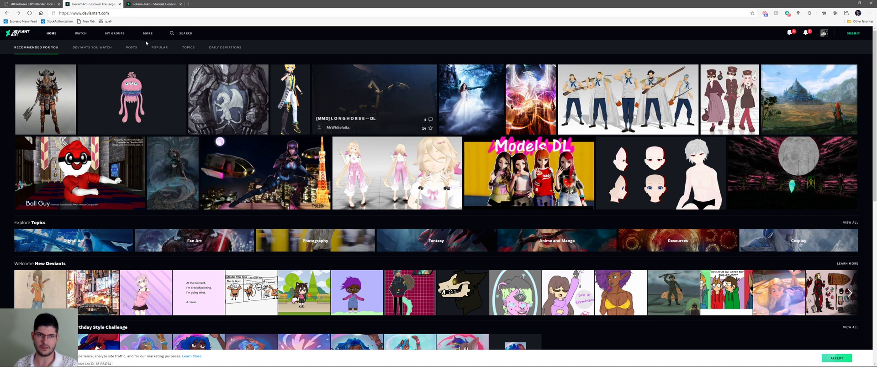
Search DeviantArt for "xps".
click(185, 33)
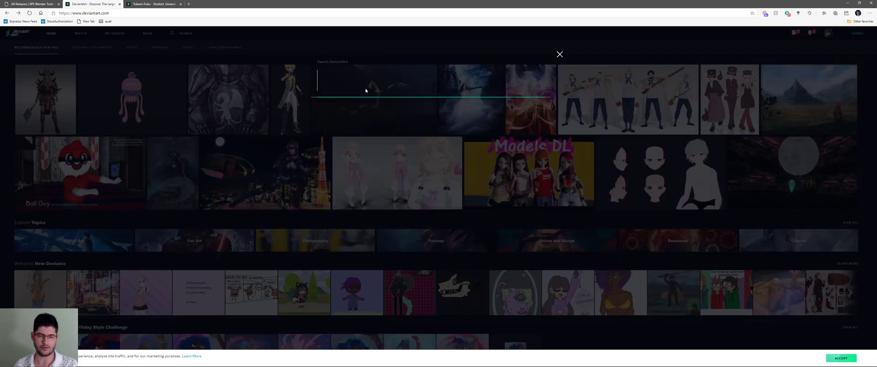
text(xps)
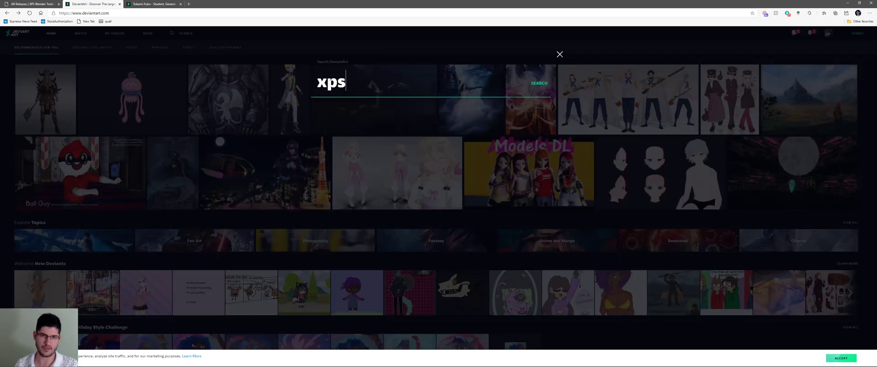
key(Return)
click(539, 87)
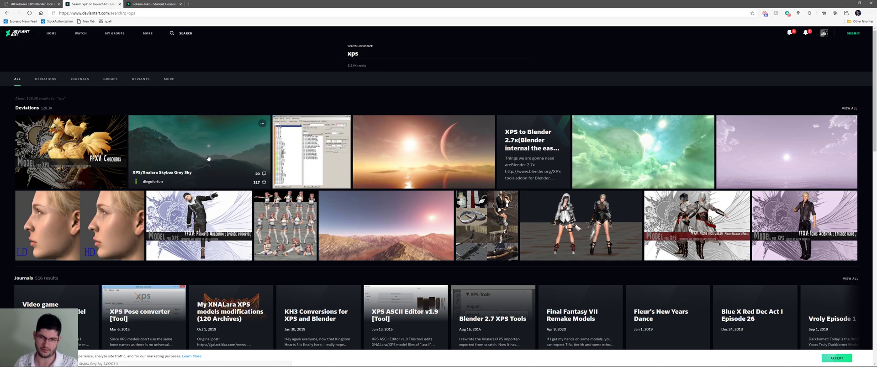
Browse the xps search results and open the XPS MMD Chaos Witch Quelaag deviation.
scroll(251, 229, down, 8)
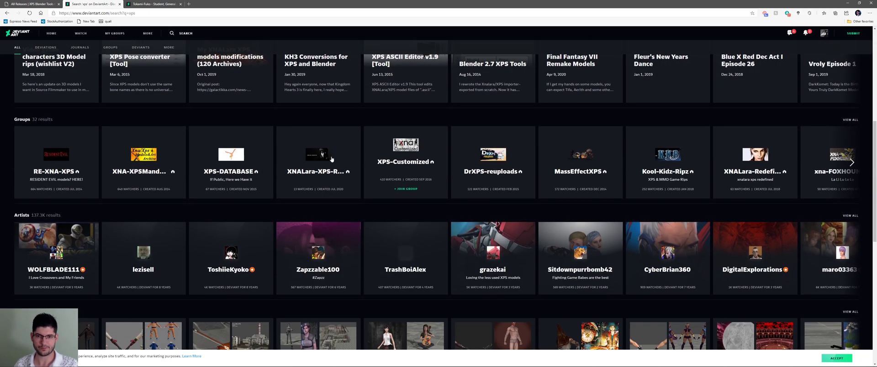
scroll(402, 150, up, 3)
scroll(358, 169, down, 9)
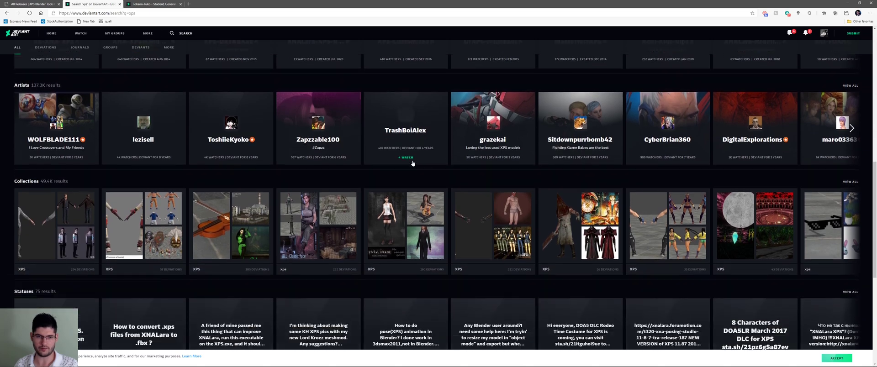
scroll(358, 170, down, 3)
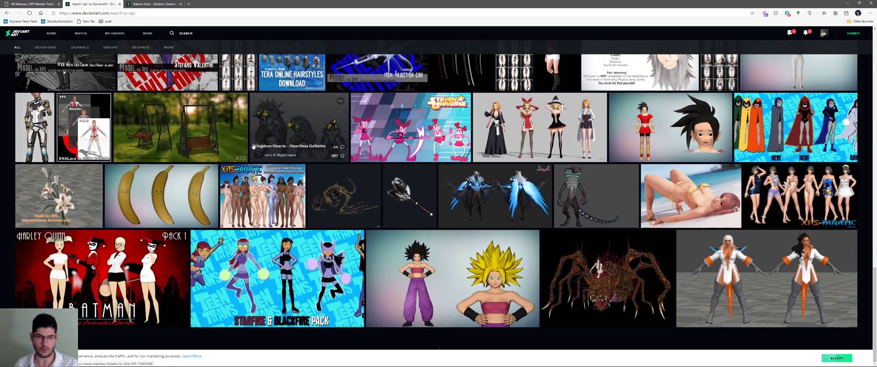
scroll(487, 186, down, 2)
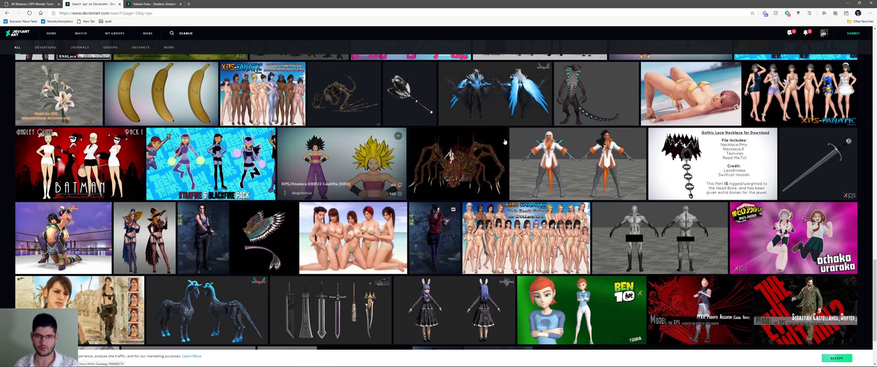
scroll(397, 132, down, 1)
scroll(398, 133, down, 1)
scroll(397, 132, up, 4)
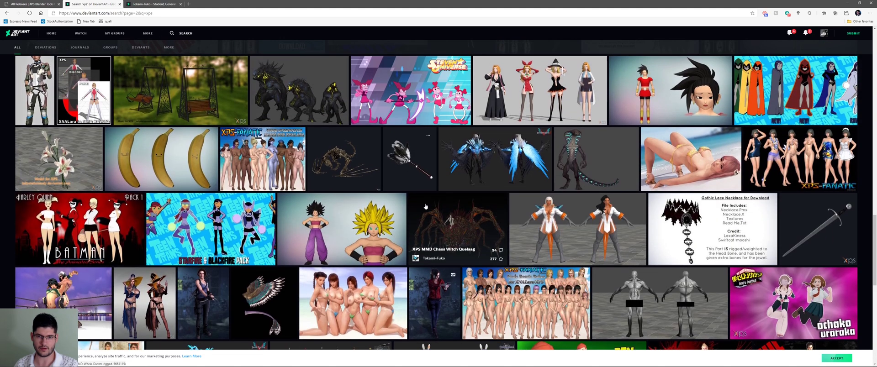
click(413, 201)
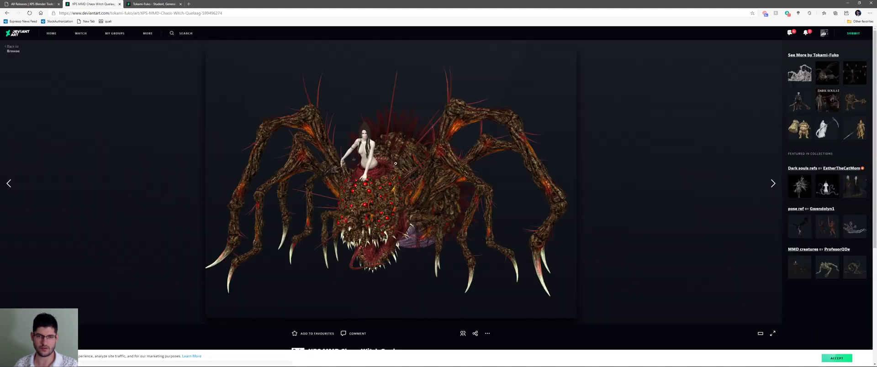
Review the Chaos Witch Quelaag page and open the MEGA link for its XPS model in a new tab.
scroll(420, 182, down, 1)
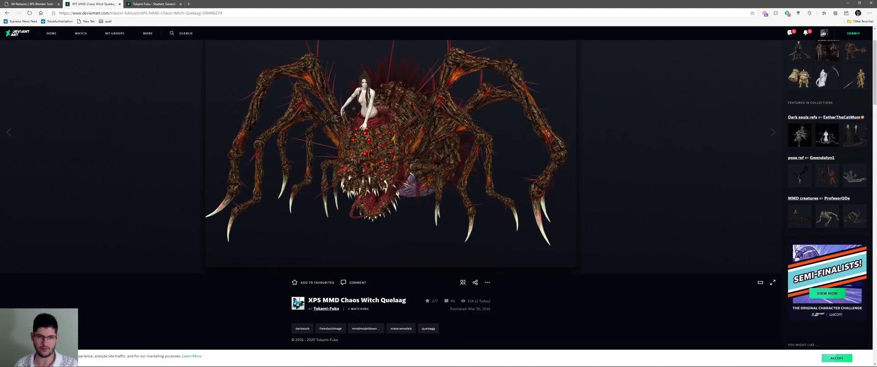
scroll(323, 204, up, 1)
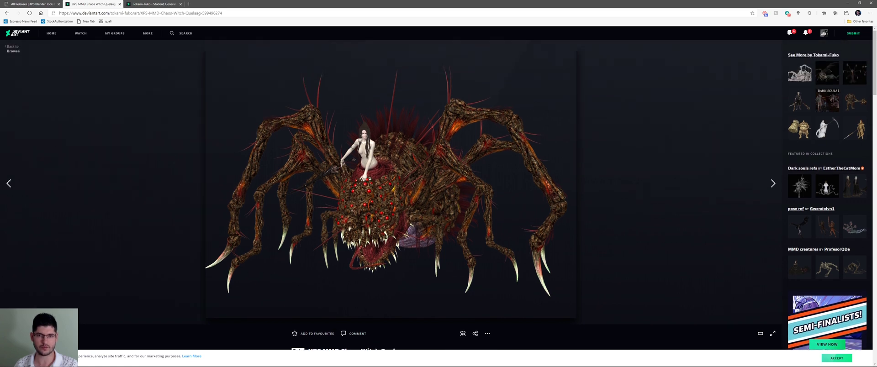
scroll(369, 161, down, 2)
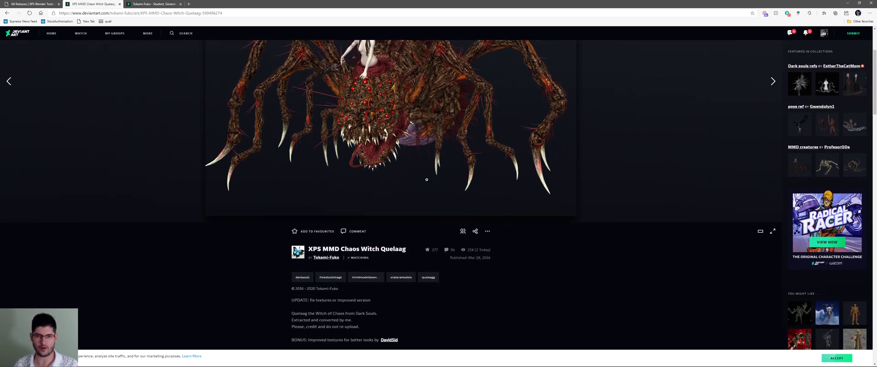
scroll(512, 208, up, 2)
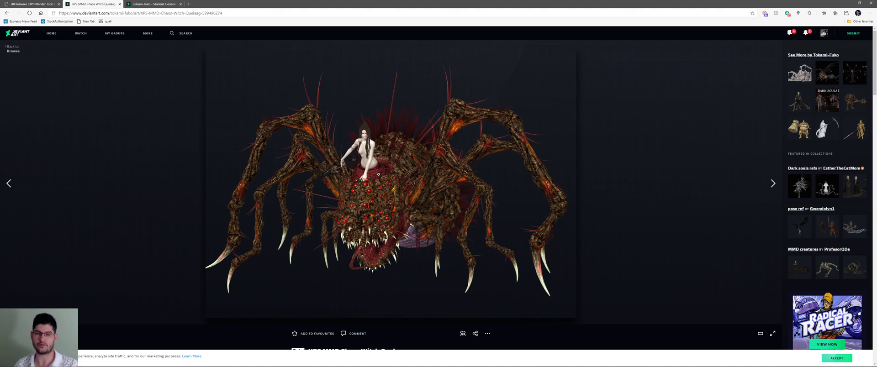
scroll(383, 179, down, 4)
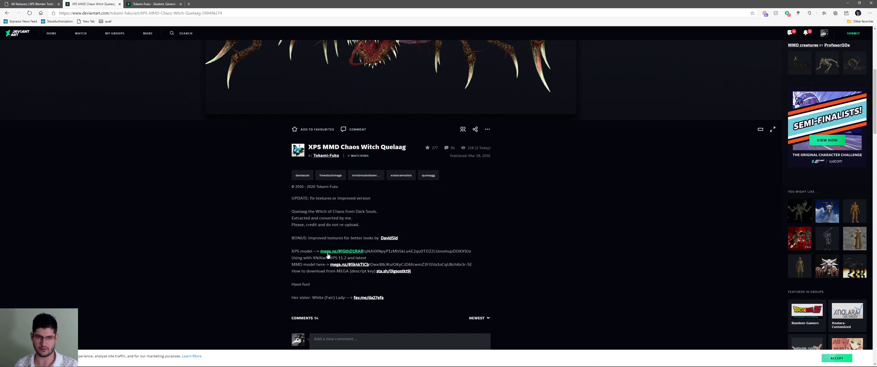
scroll(332, 257, down, 1)
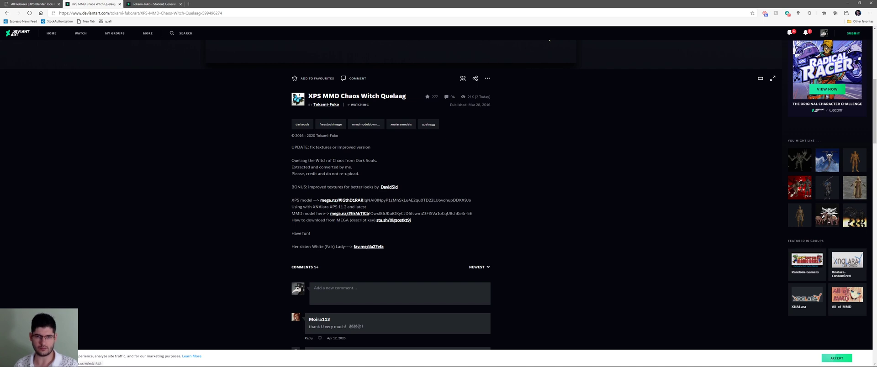
right_click(348, 204)
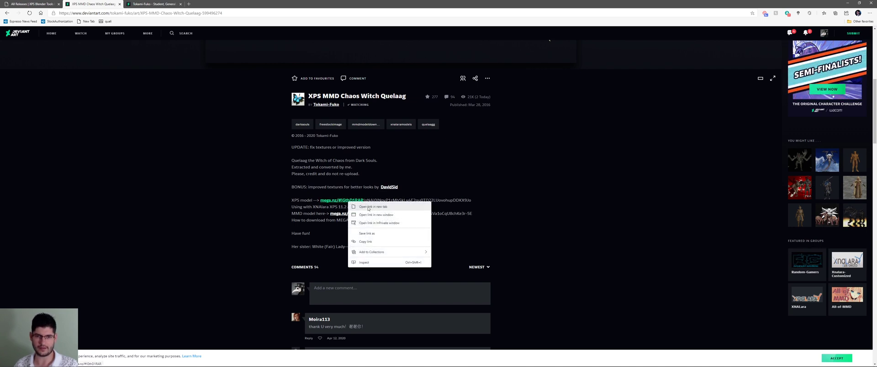
click(366, 207)
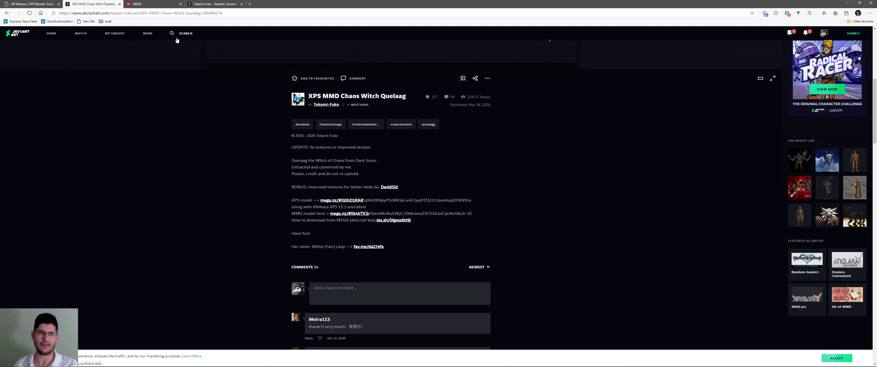
key(ctrl+Tab)
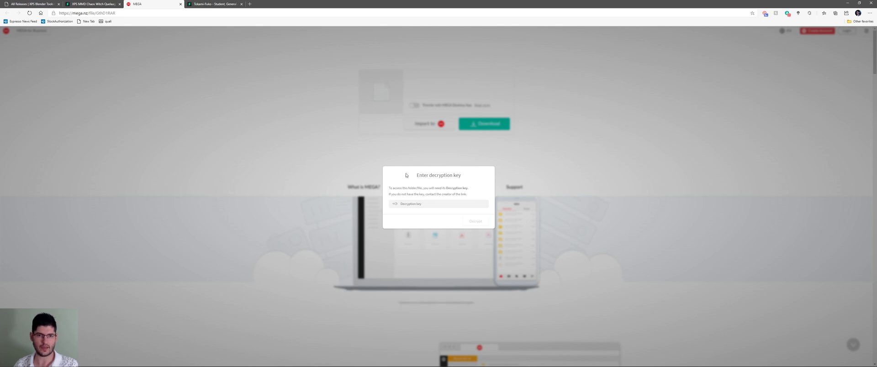
Return to the Chaos Witch Quelaag page and copy the decryption key that follows the XPS model link.
click(86, 4)
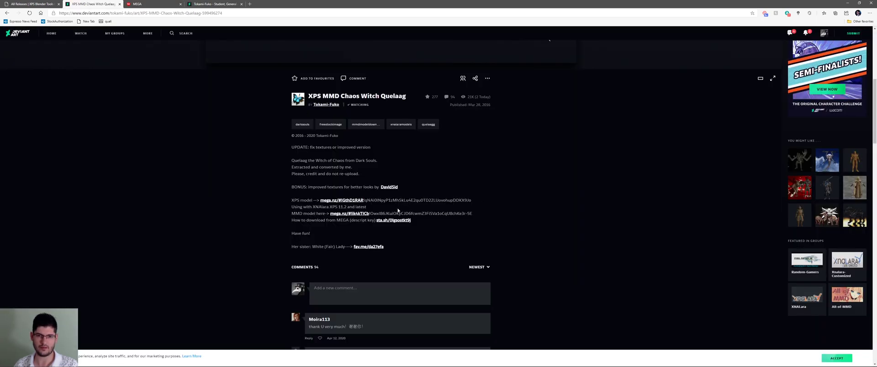
drag(473, 199, 365, 200)
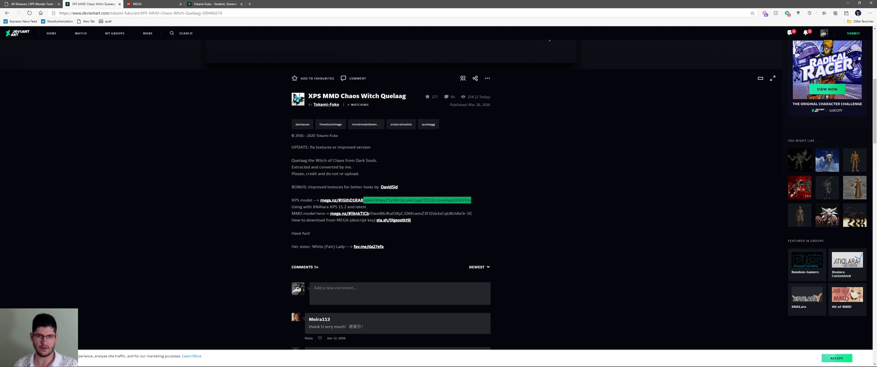
click(361, 228)
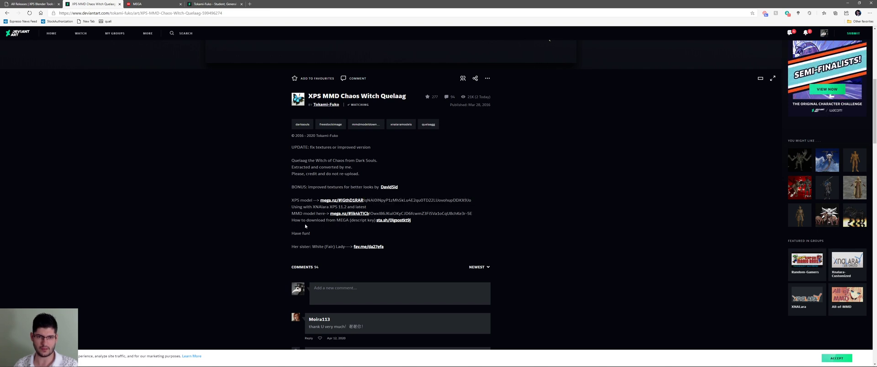
drag(297, 220, 341, 224)
click(341, 225)
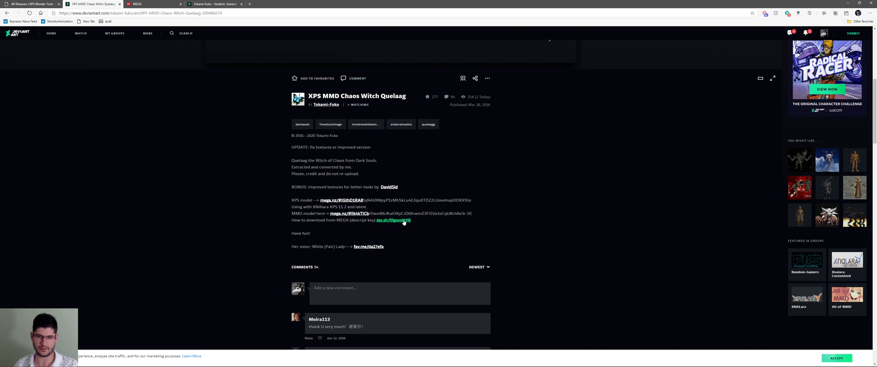
Paste the copied decryption key into the MEGA prompt and decrypt the file.
click(141, 3)
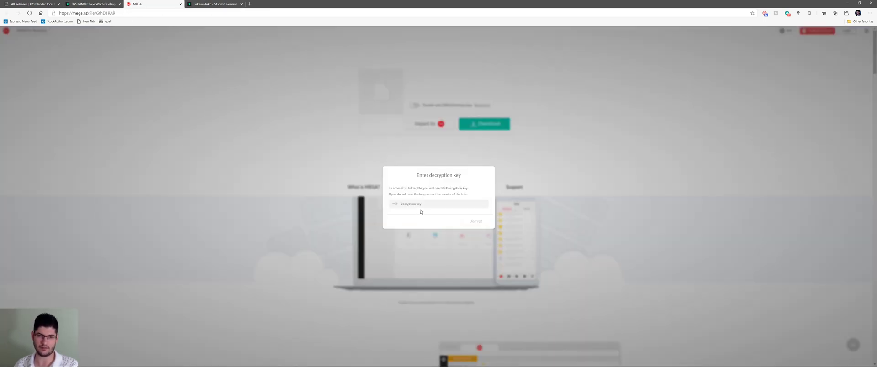
key(ctrl+v)
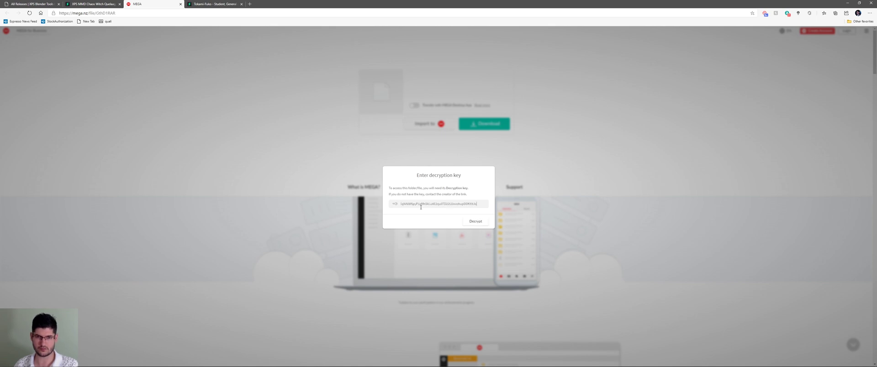
click(476, 222)
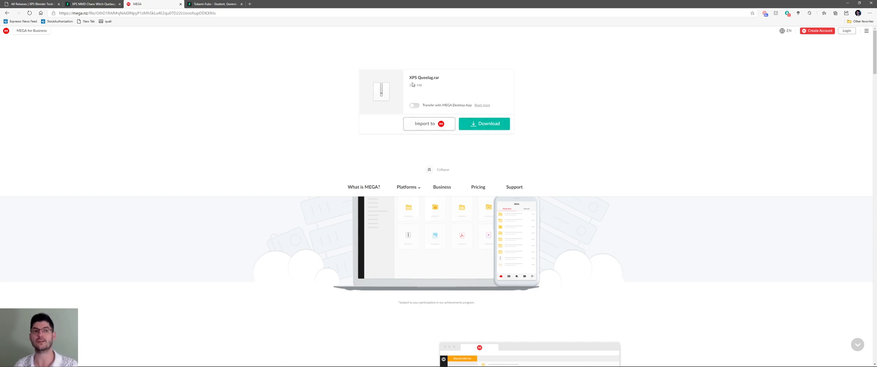
Switch to the model author's already open DeviantArt profile, look over its home page and open the gallery.
click(91, 3)
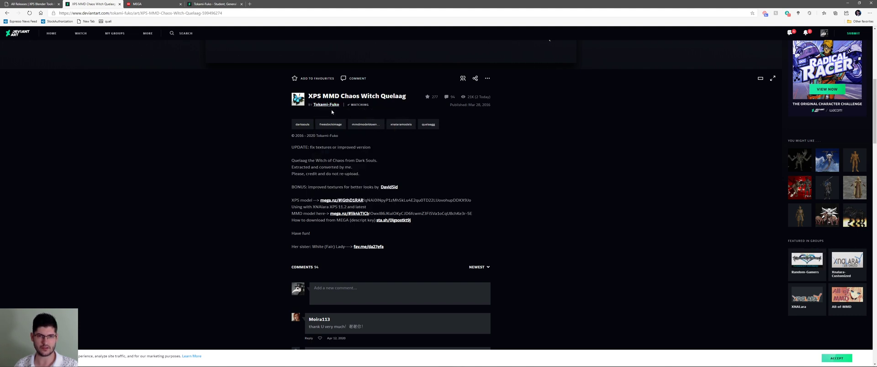
click(211, 4)
scroll(402, 195, down, 15)
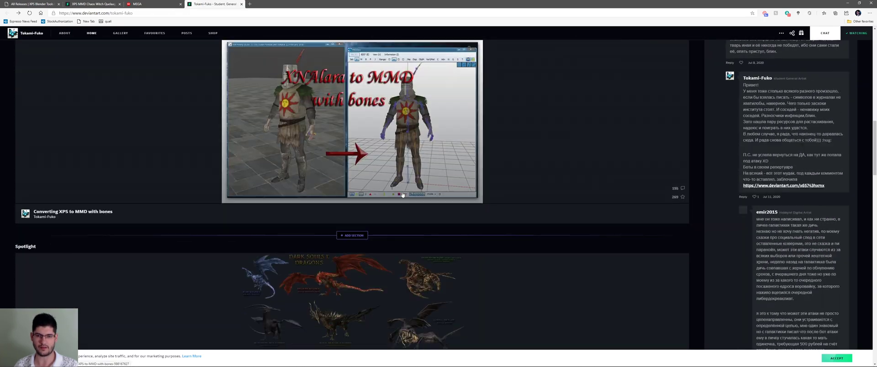
scroll(402, 195, down, 15)
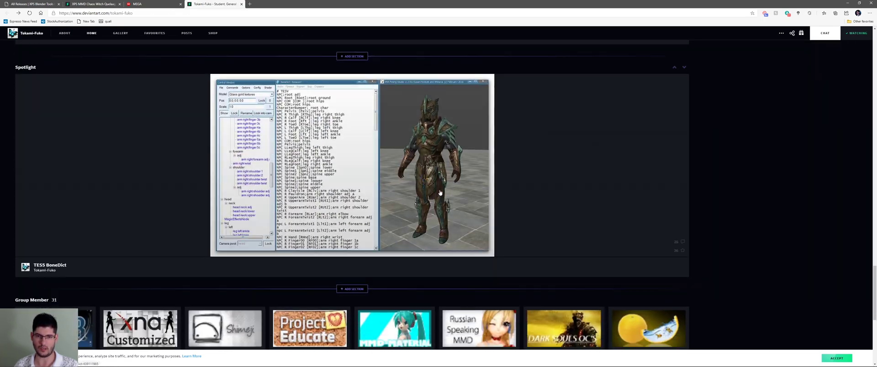
scroll(440, 193, up, 20)
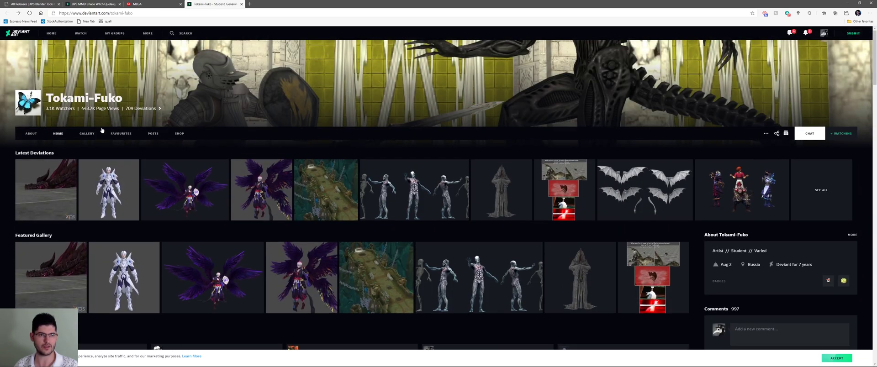
click(90, 133)
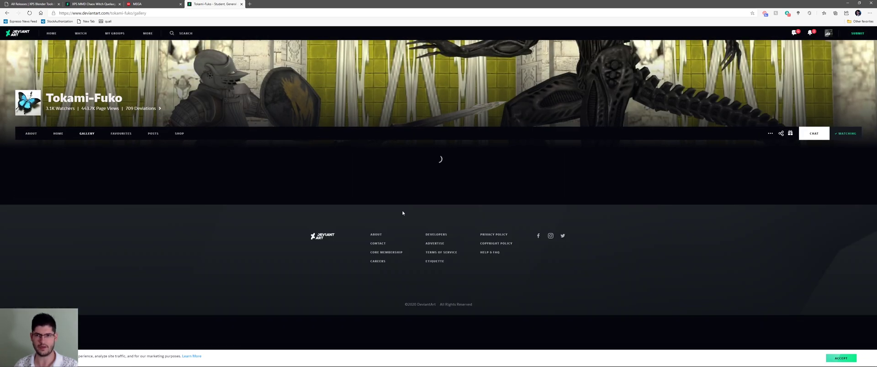
Look through the models in the artist's featured gallery.
scroll(452, 213, down, 5)
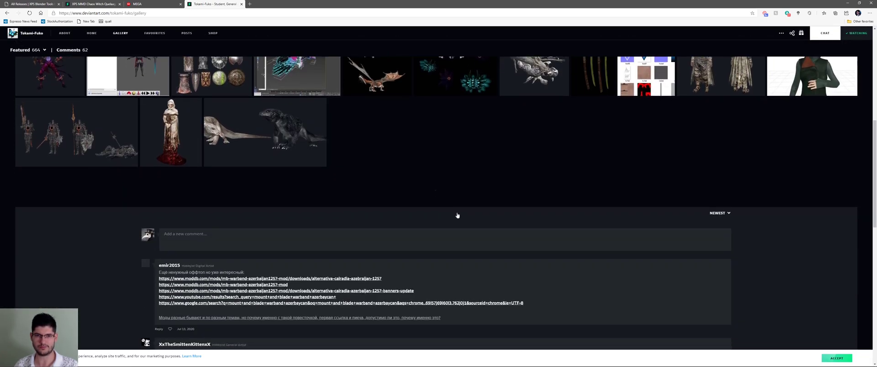
scroll(458, 216, up, 3)
scroll(458, 216, down, 4)
scroll(458, 216, up, 2)
scroll(461, 215, down, 2)
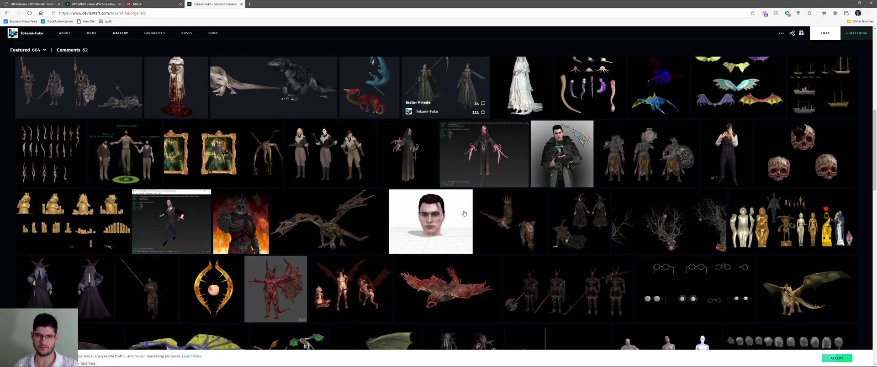
scroll(457, 206, down, 3)
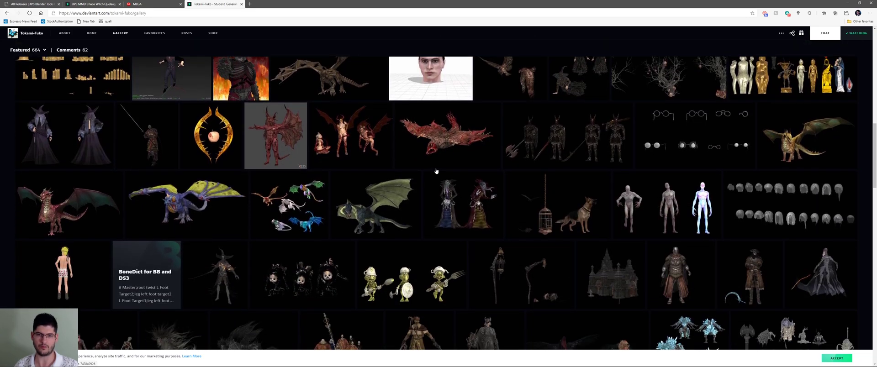
scroll(437, 171, down, 3)
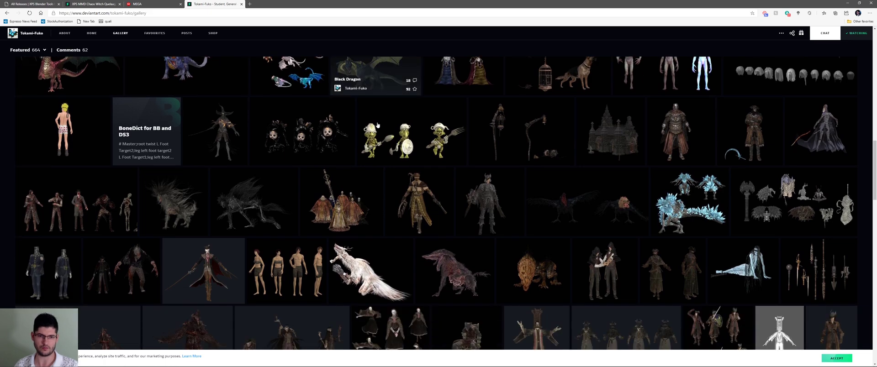
scroll(458, 136, down, 12)
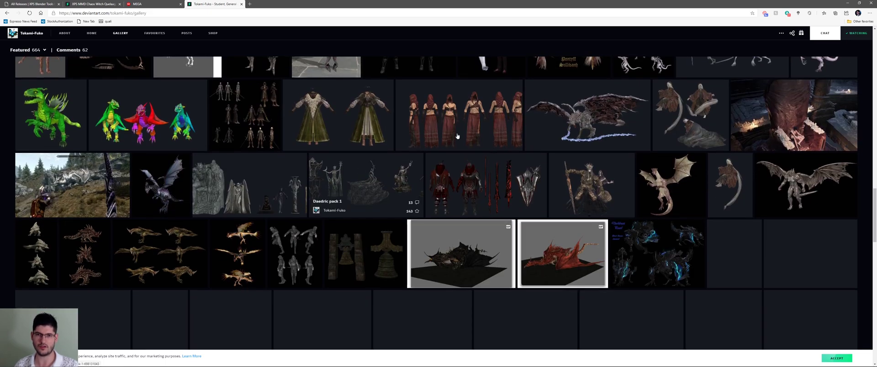
Continue browsing the older models further down the artist's featured gallery.
scroll(217, 134, down, 2)
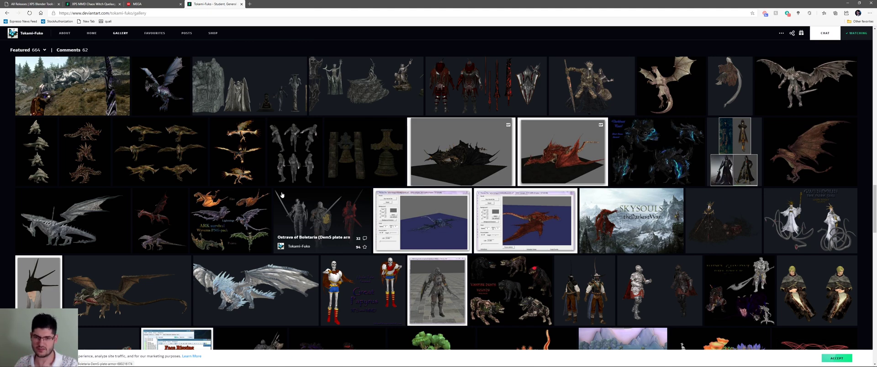
scroll(372, 255, down, 5)
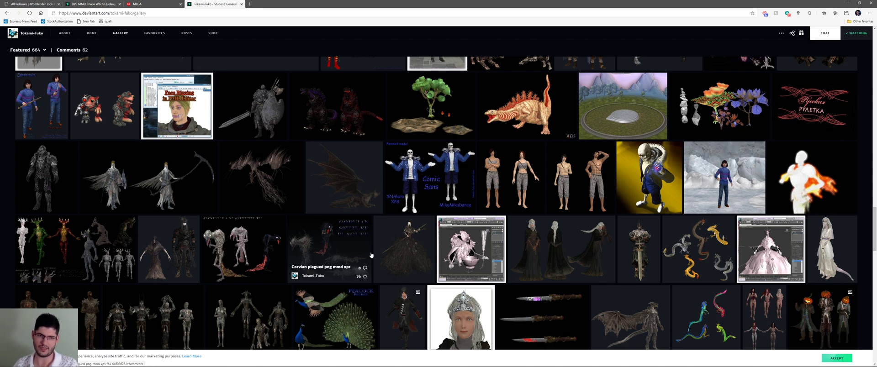
scroll(371, 255, down, 5)
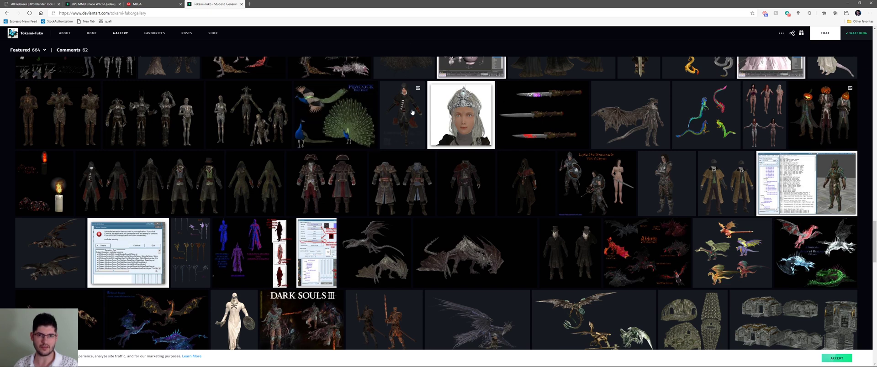
Switch to Blender and check that the import formats include XNALara/XPS.
click(111, 2)
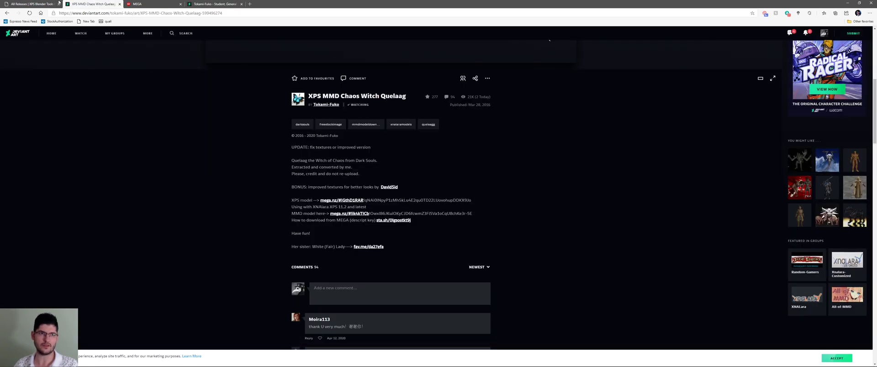
key(alt+Tab)
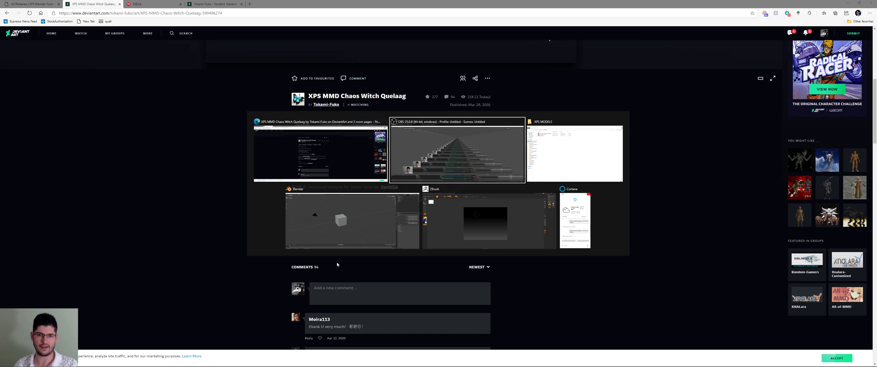
click(338, 228)
click(44, 9)
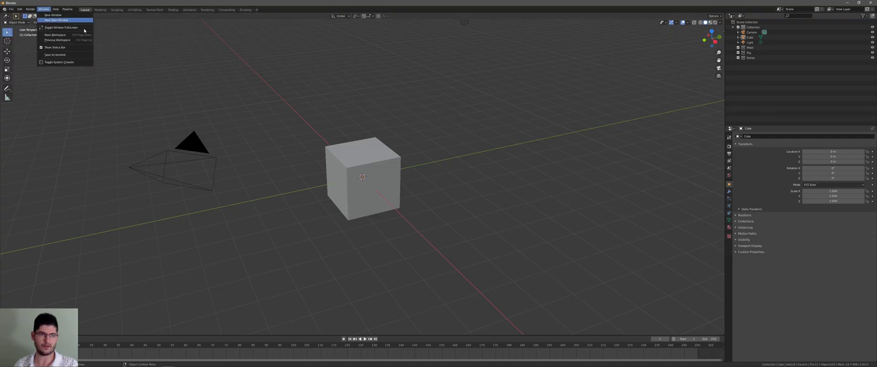
click(14, 10)
mouse_move(20, 83)
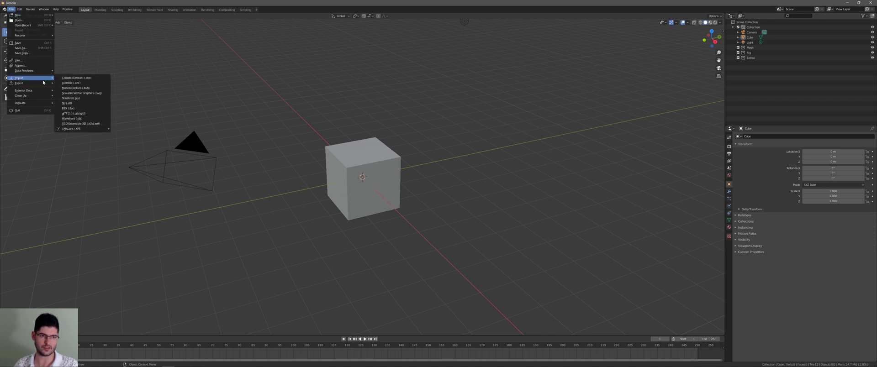
mouse_move(77, 129)
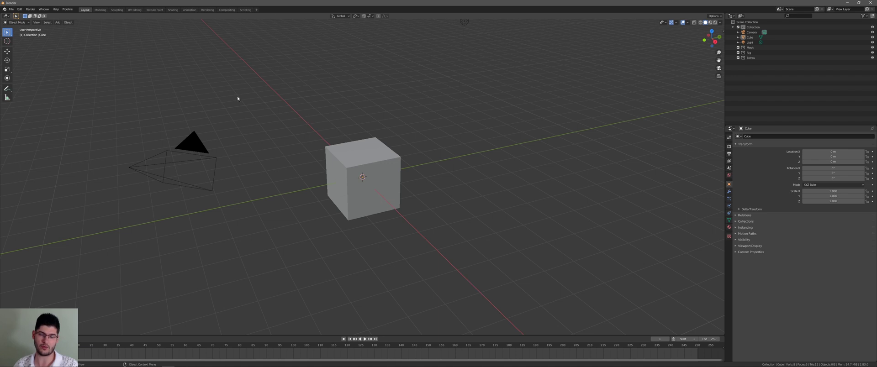
Return to the browser's "xps blender" search results and open the All Releases page of XPS Blender Tools by johnzero7.
key(alt+Tab)
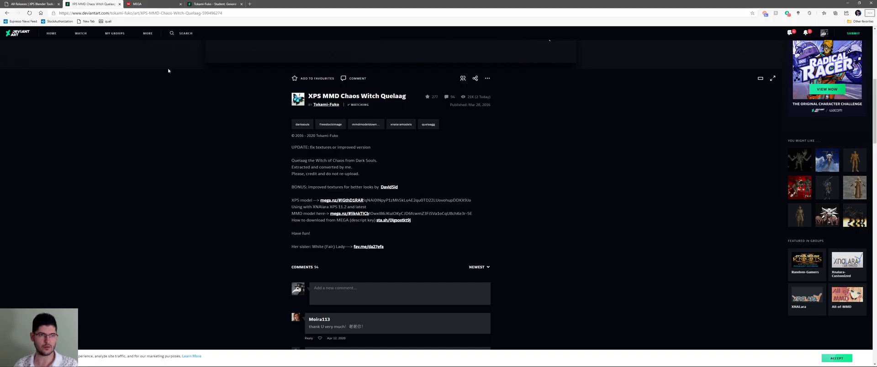
click(28, 2)
click(7, 13)
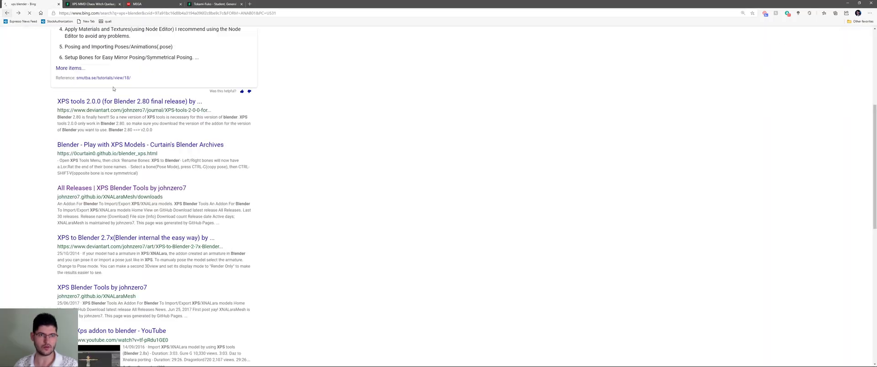
scroll(55, 61, up, 5)
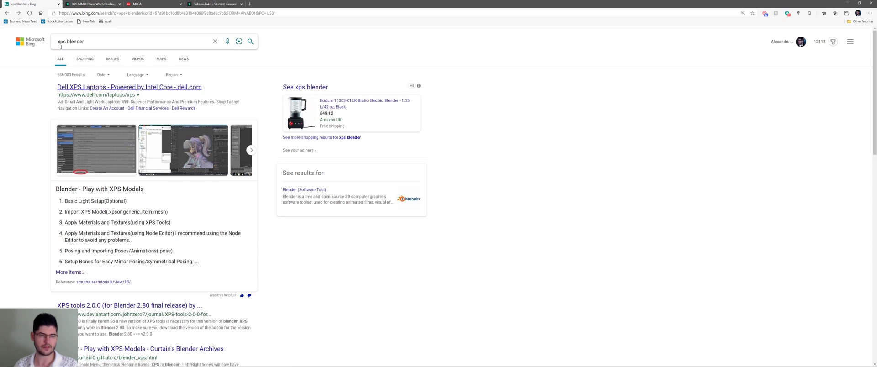
scroll(105, 146, down, 5)
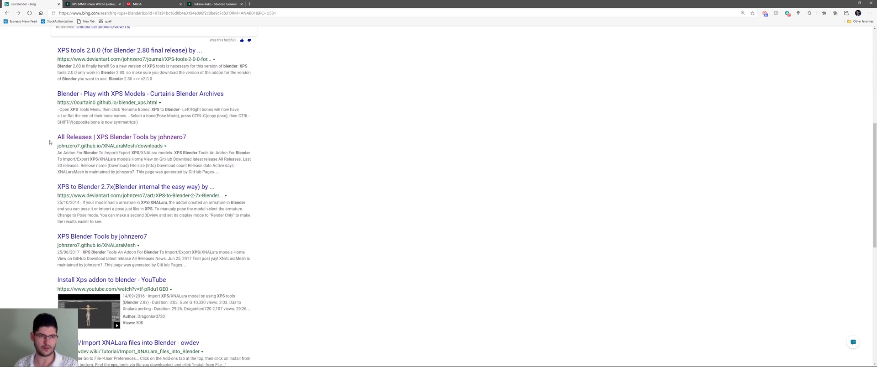
click(96, 137)
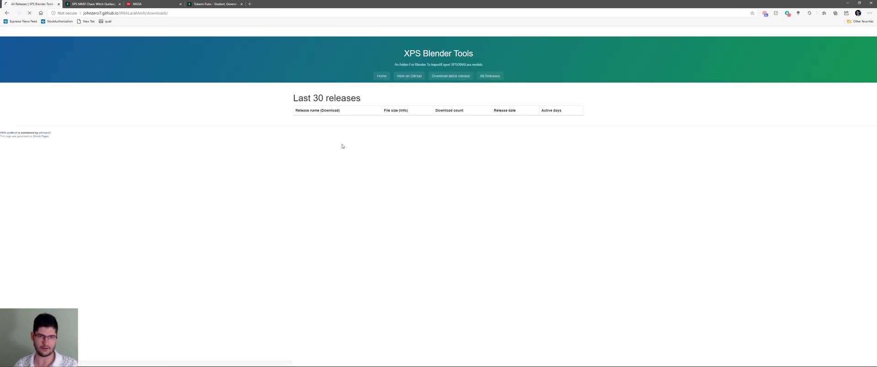
Request the XPSTools v2.0.2 download and cancel saving the zip file.
click(310, 120)
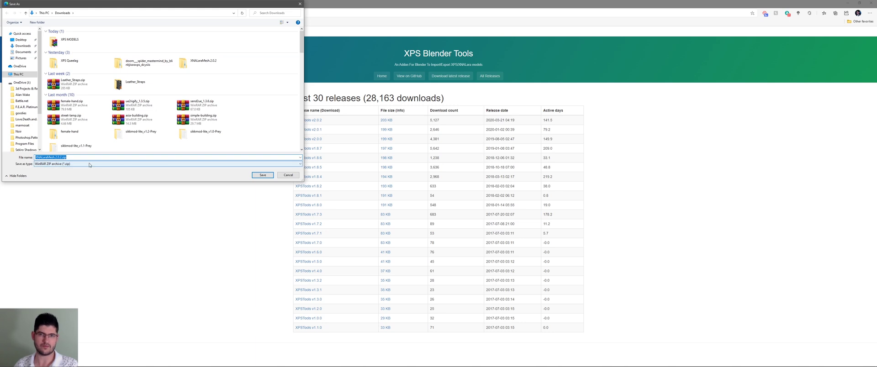
click(285, 176)
Switch to Blender, open the add-on preferences and bring up the add-on install file browser, closing it without installing anything.
key(alt+Tab)
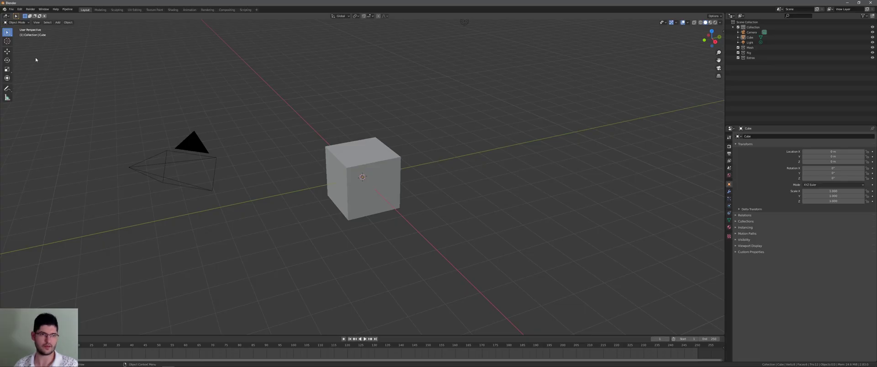
click(20, 9)
click(18, 10)
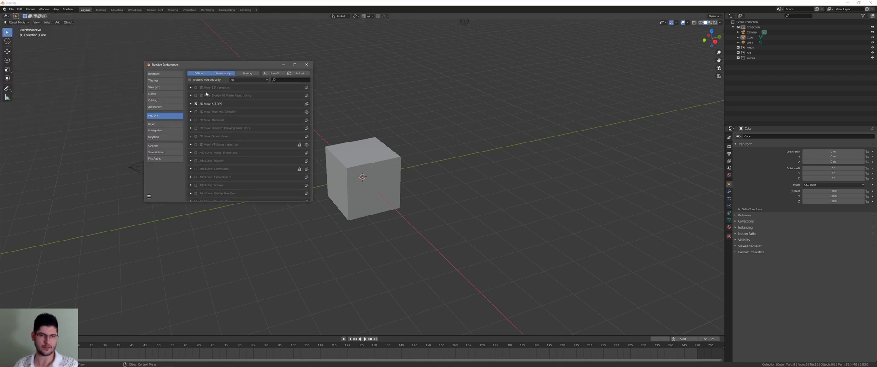
click(270, 74)
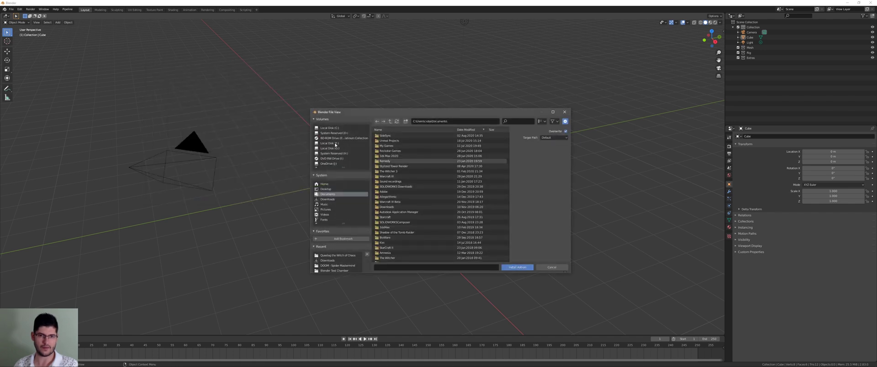
click(563, 112)
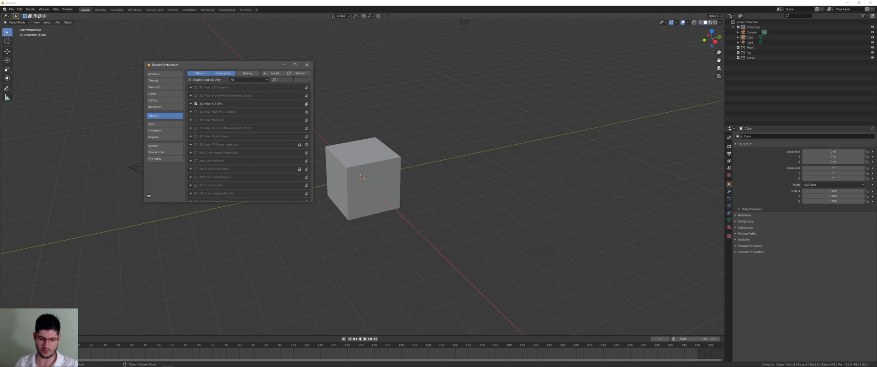
Filter the add-ons by "xps", view the details of the XNALara/XPS Import/Export add-on, and close the preferences.
text(xps)
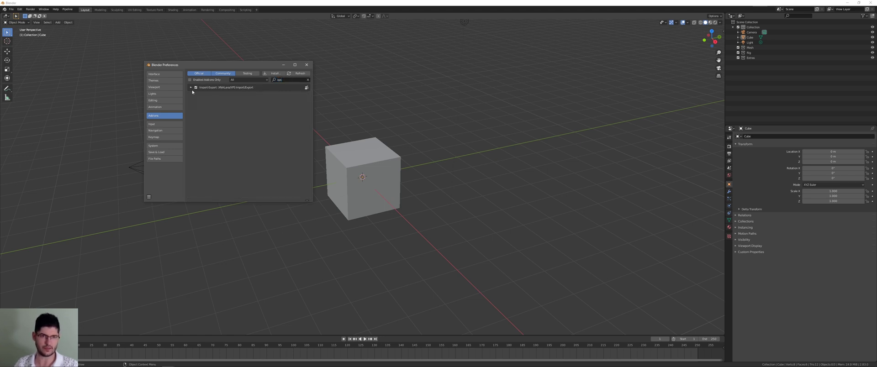
click(191, 87)
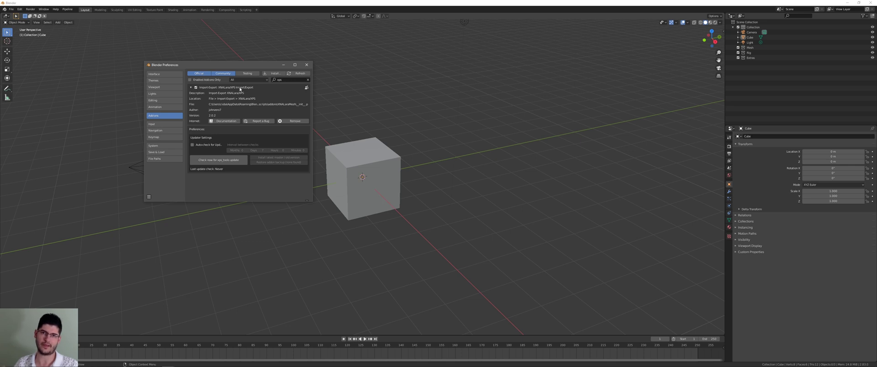
click(307, 65)
Delete the default cube, camera and light from the scene.
scroll(481, 102, down, 3)
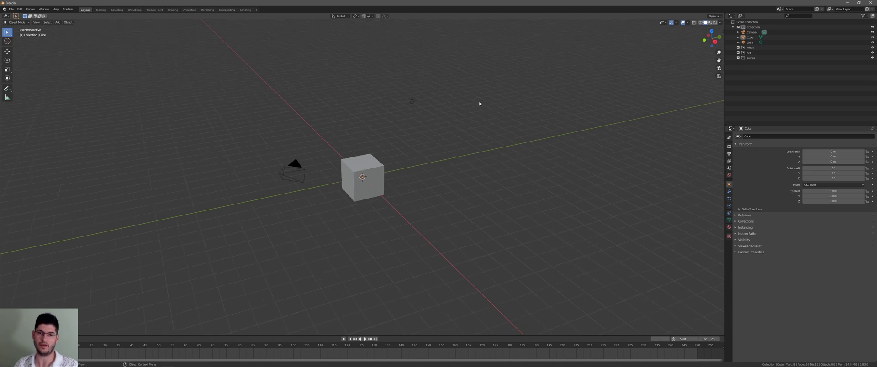
mouse_move(480, 104)
middle_down()
mouse_move(454, 100)
mouse_move(470, 102)
middle_up()
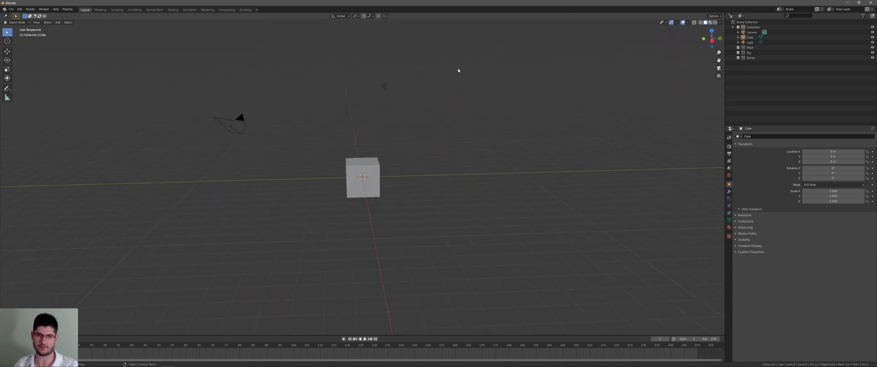
drag(511, 63, 161, 229)
key(x)
click(310, 179)
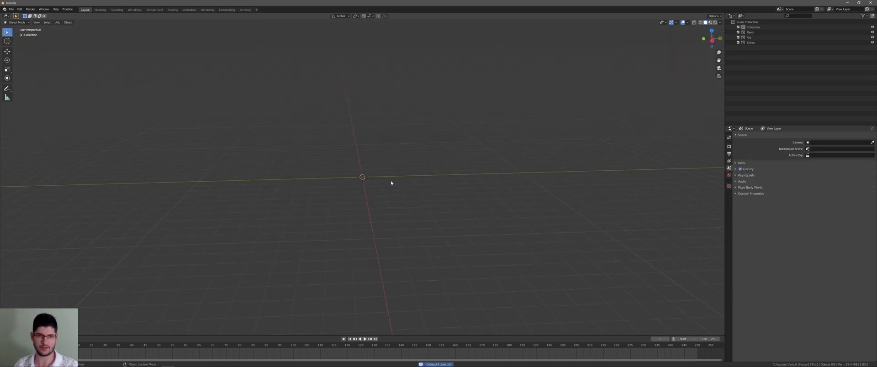
middle_drag(395, 163, 249, 122)
Switch to the XPS MODELS folder in File Explorer and extract the downloaded Quelaag RAR archive into its own folder.
key(alt+Tab)
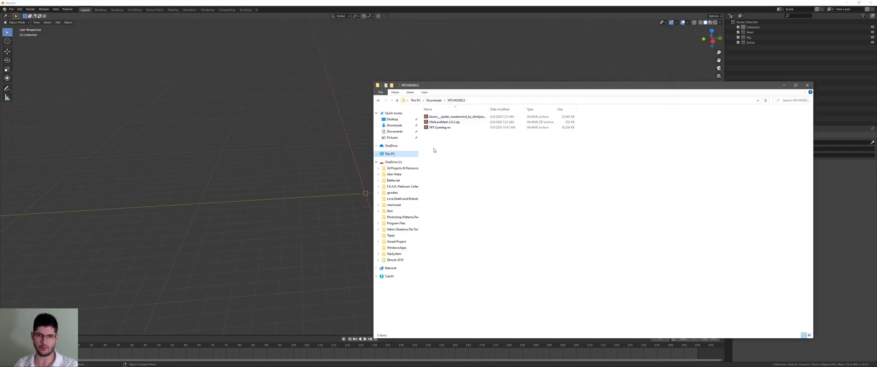
click(440, 122)
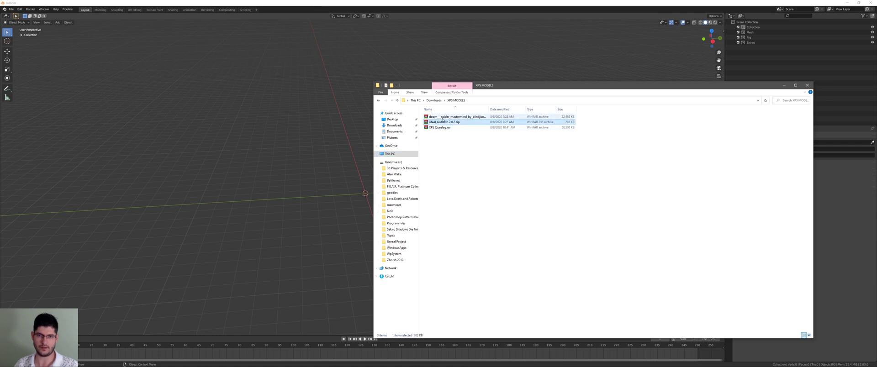
click(440, 128)
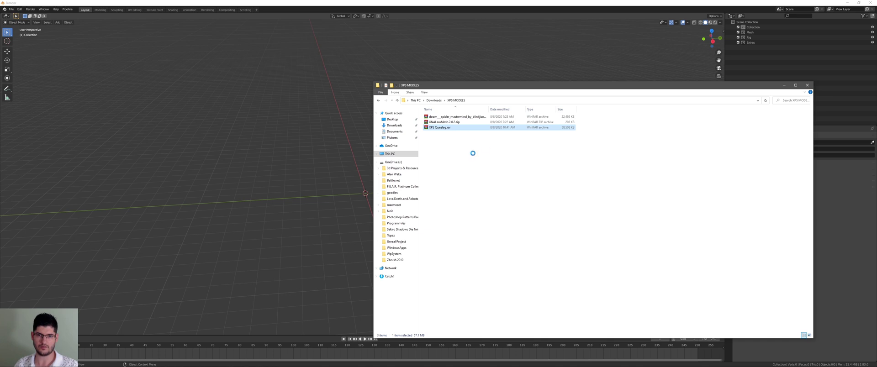
right_click(455, 128)
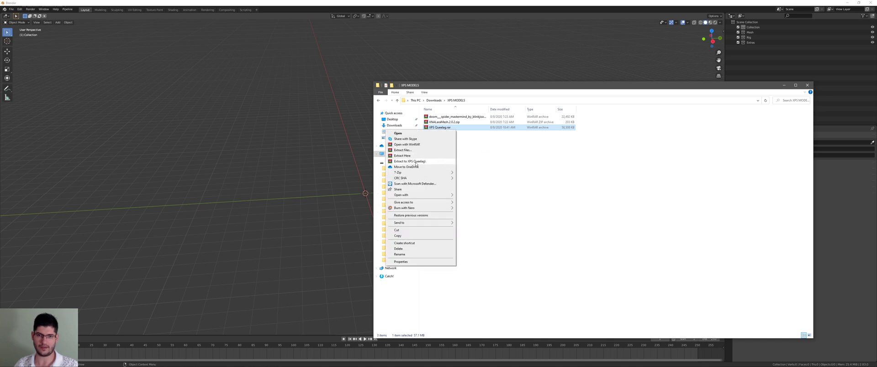
click(415, 162)
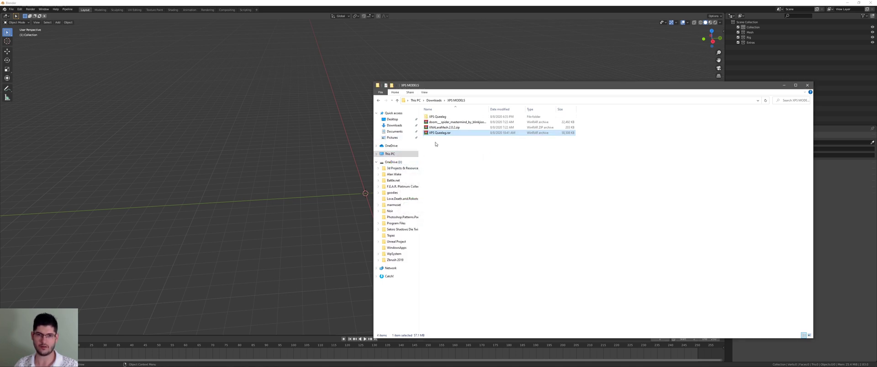
Open the extracted Quelaag folder, look over the alternate version's files, and locate xps.xps in the Witch of Chaos folder.
double_click(436, 117)
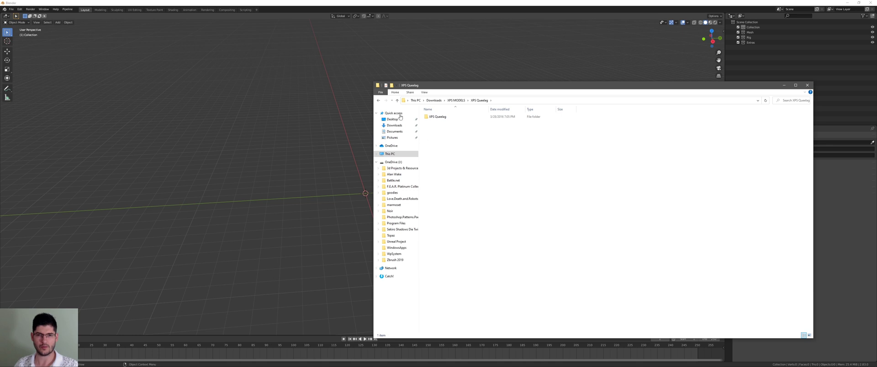
double_click(438, 117)
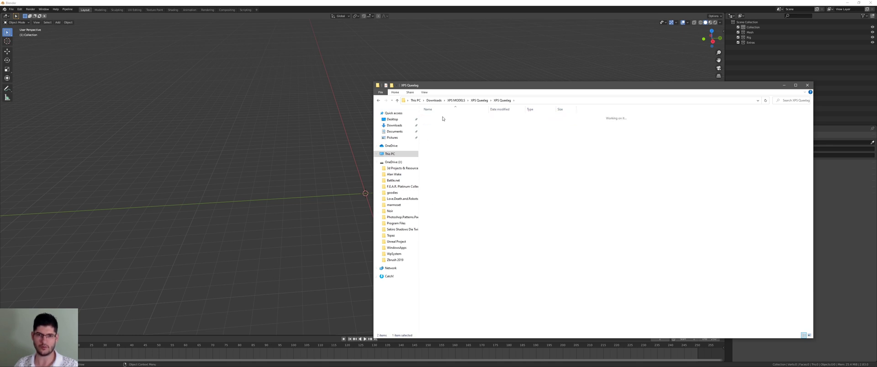
double_click(439, 118)
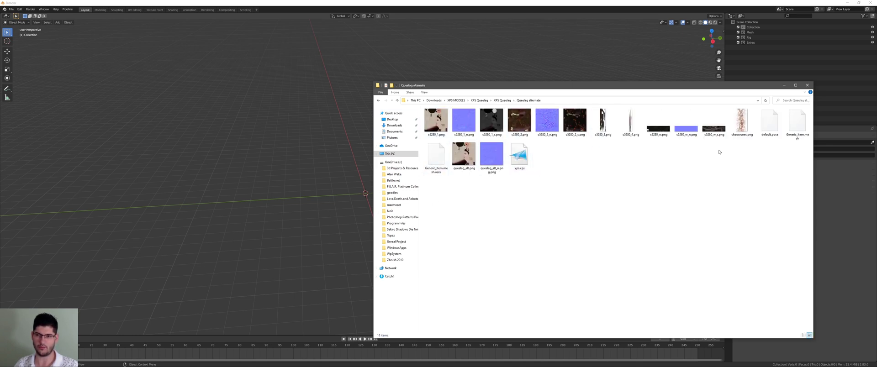
click(381, 100)
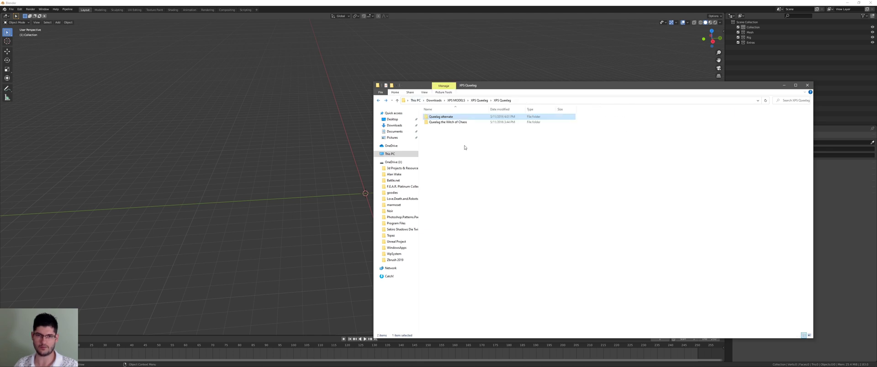
double_click(440, 120)
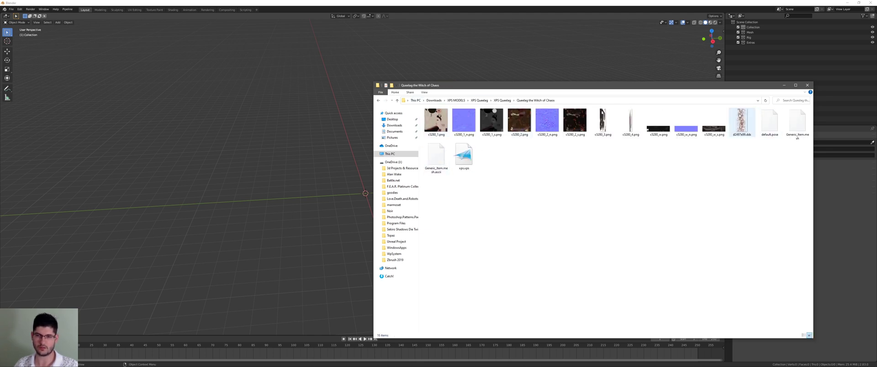
click(469, 158)
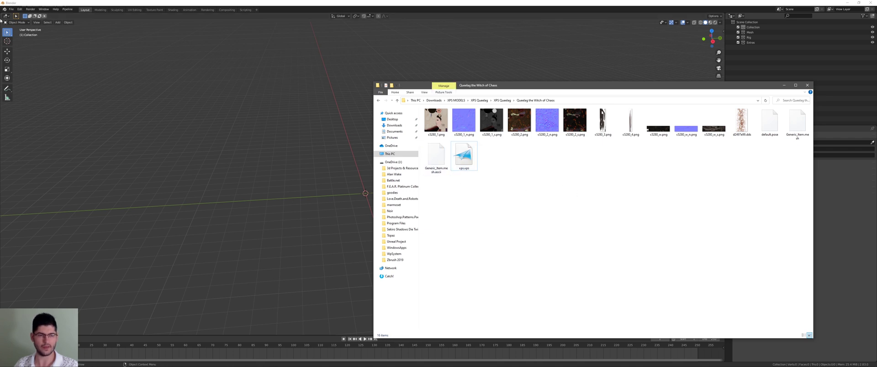
Switch to File Explorer, copy the path of the Quelaag the Witch of Chaos folder, and return to Blender.
click(14, 10)
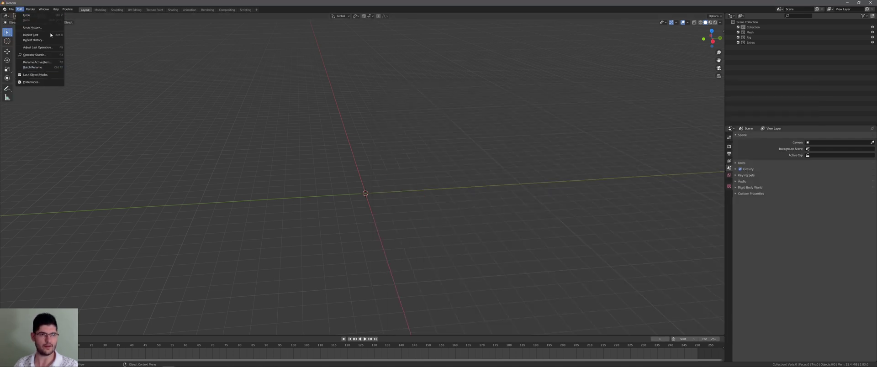
key(alt+Tab)
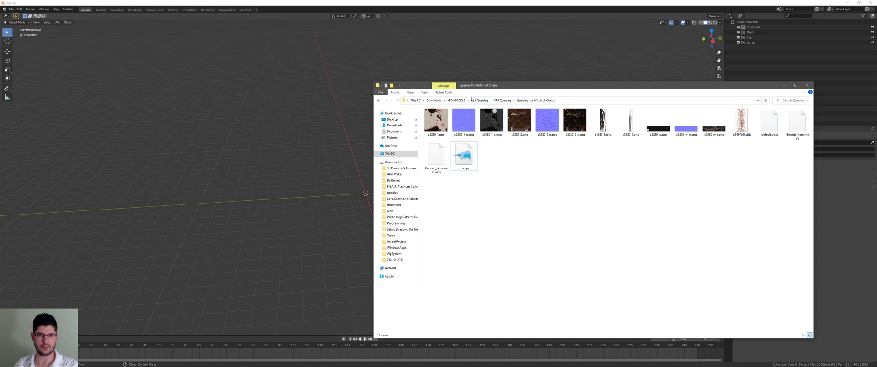
click(558, 100)
key(alt+Tab)
Import xps.xps from the copied Quelaag the Witch of Chaos folder path with the XNALara/XPS Model importer.
click(11, 10)
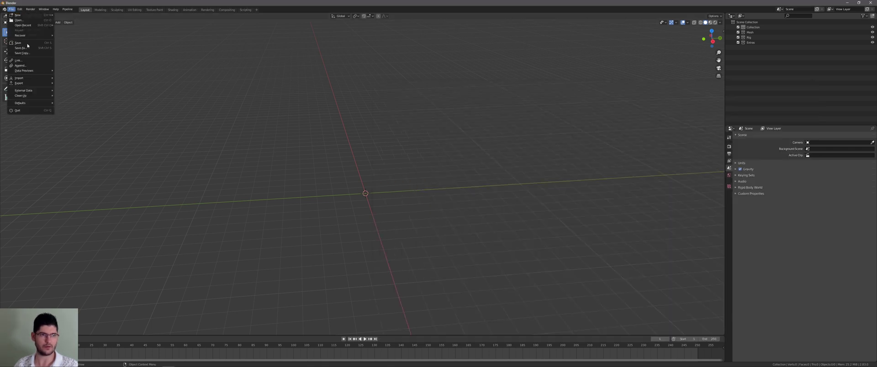
mouse_move(27, 78)
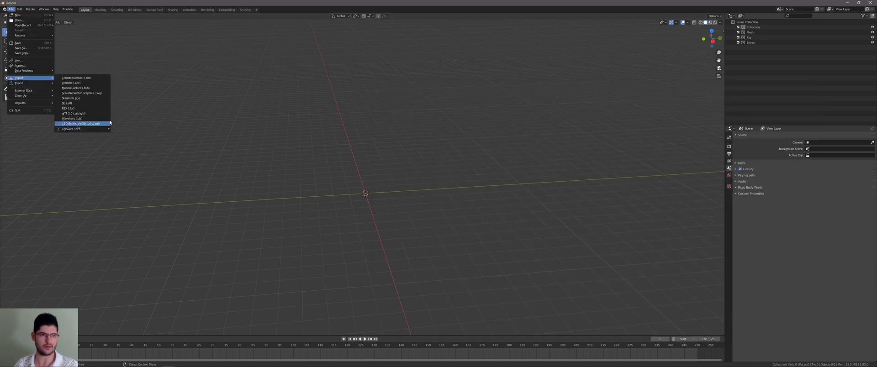
mouse_move(103, 129)
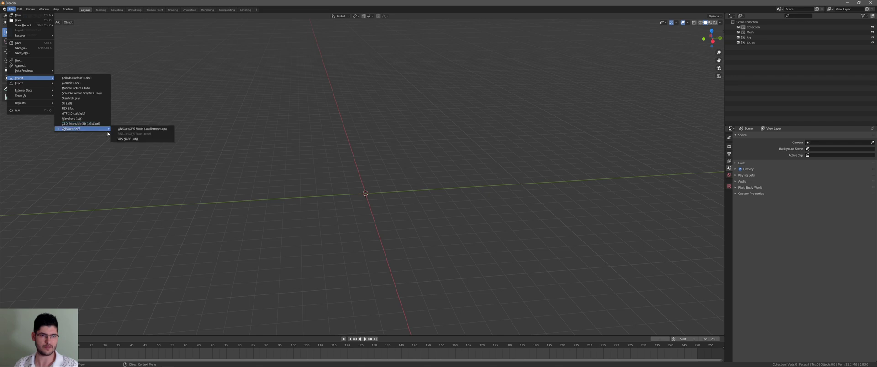
click(137, 128)
click(445, 122)
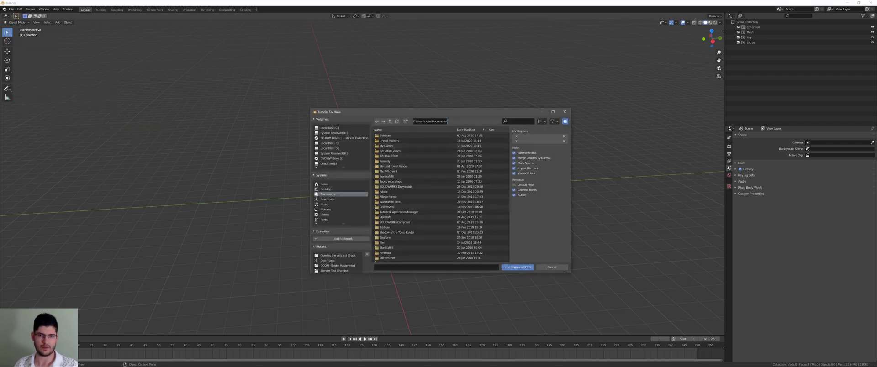
key(ctrl+v)
key(Return)
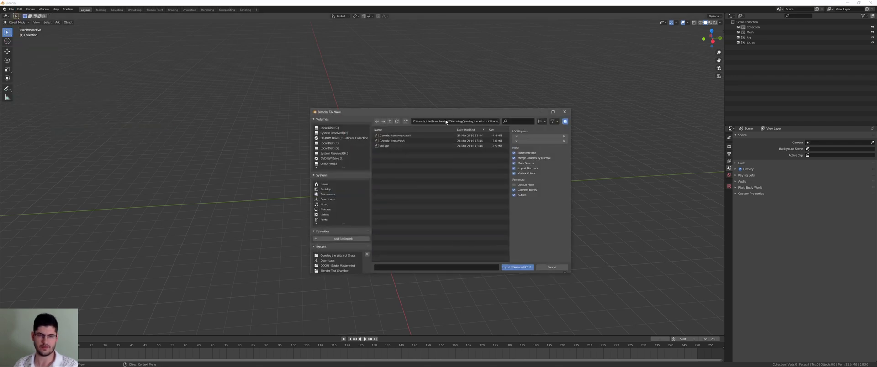
click(394, 147)
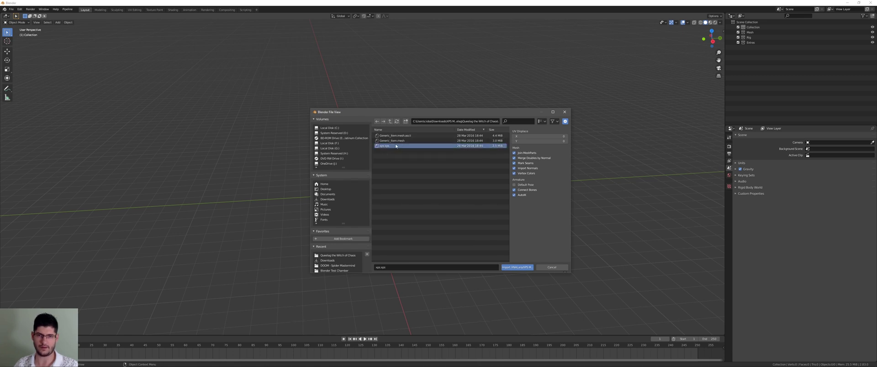
double_click(396, 146)
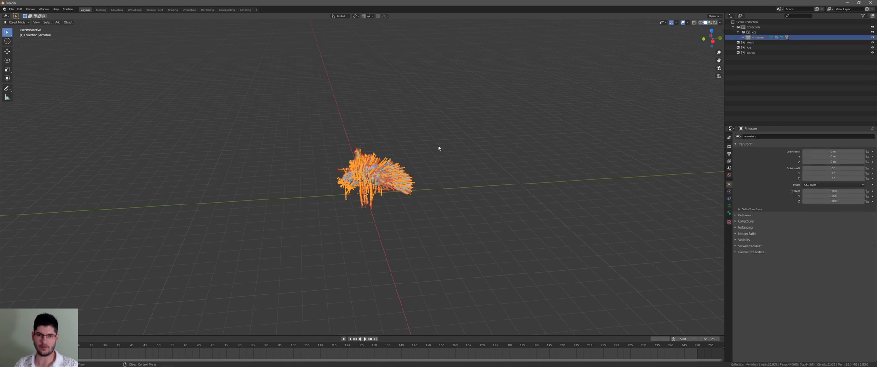
Show the imported spider model in Material Preview shading and hide the viewport overlays.
middle_drag(439, 147, 391, 187)
scroll(381, 176, up, 5)
scroll(393, 157, up, 3)
scroll(415, 120, down, 3)
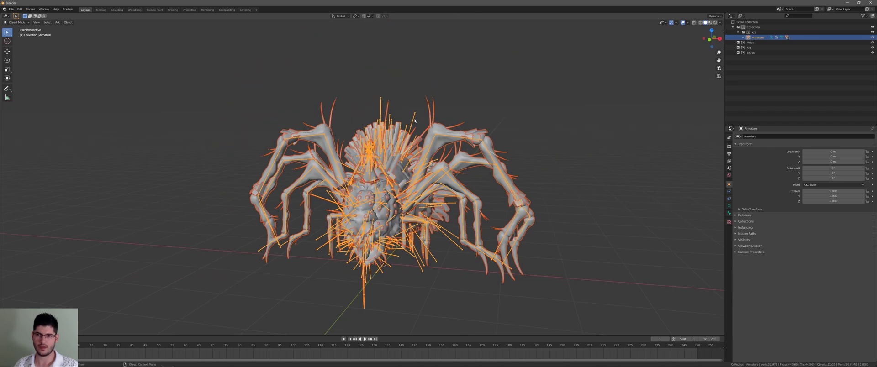
scroll(503, 139, up, 2)
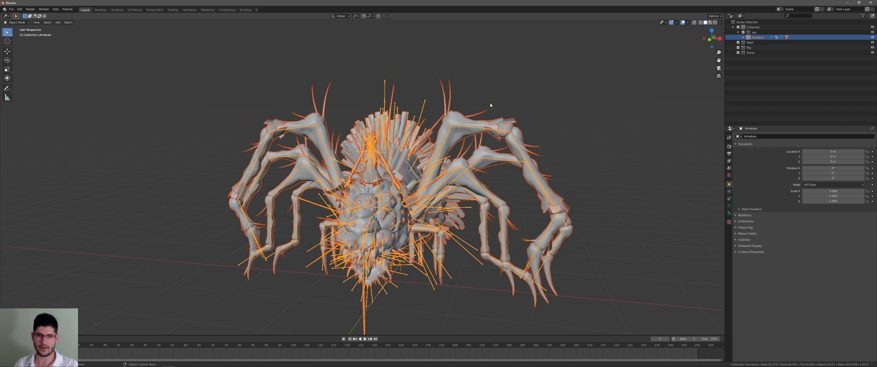
click(710, 22)
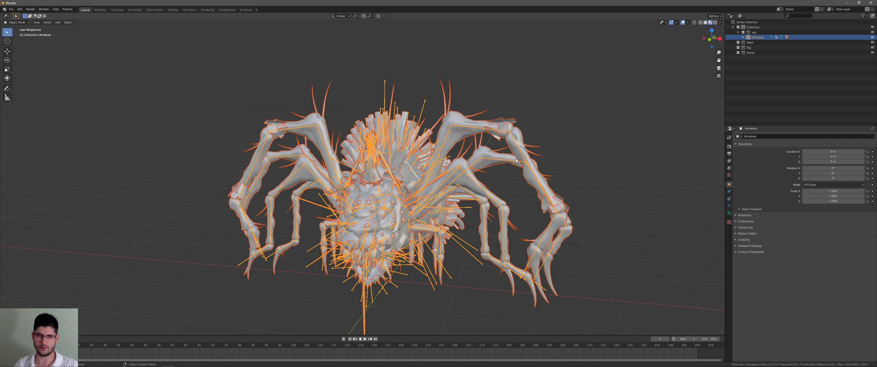
mouse_move(408, 123)
middle_down()
mouse_move(459, 131)
mouse_move(381, 125)
mouse_move(420, 131)
middle_up()
scroll(420, 131, up, 1)
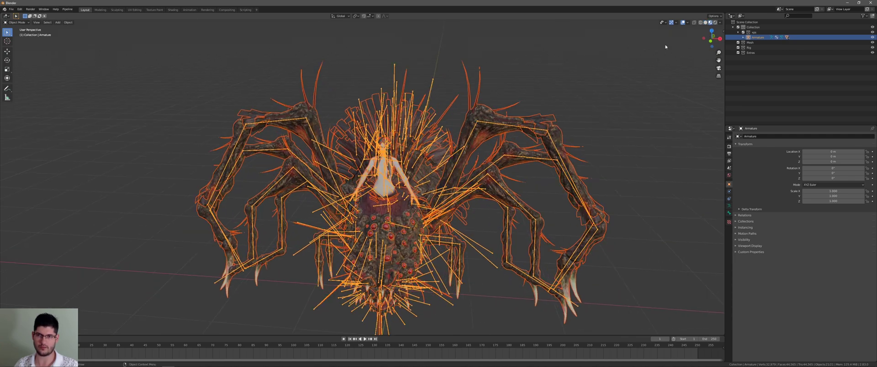
click(683, 23)
middle_drag(590, 93, 526, 120)
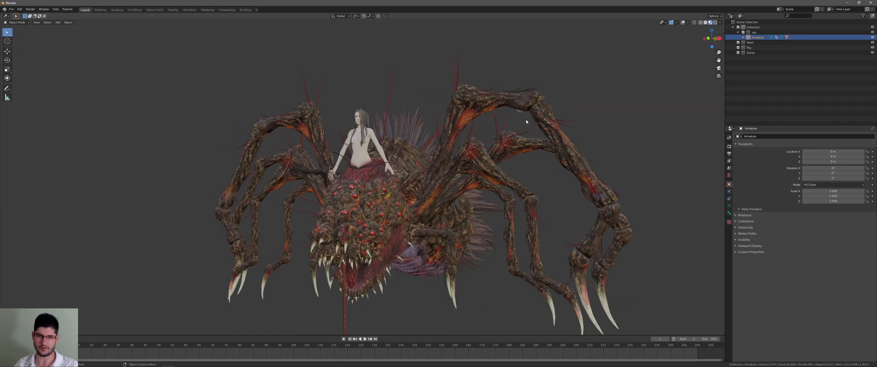
Examine the textured model up close, from the woman's torso and hands down to the spider body.
scroll(475, 141, up, 3)
middle_drag(397, 156, 432, 172)
scroll(445, 135, up, 4)
shift+middle_drag(450, 112, 431, 182)
scroll(436, 155, down, 8)
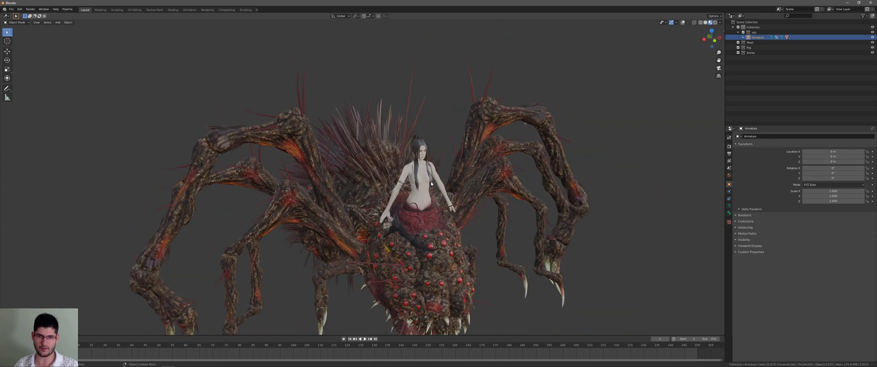
scroll(423, 208, up, 4)
scroll(423, 207, up, 7)
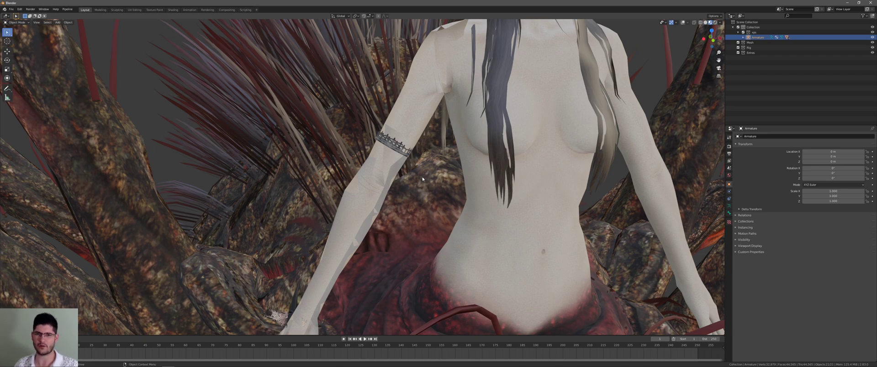
scroll(423, 179, down, 2)
shift+middle_drag(423, 179, 274, 73)
middle_drag(206, 206, 174, 223)
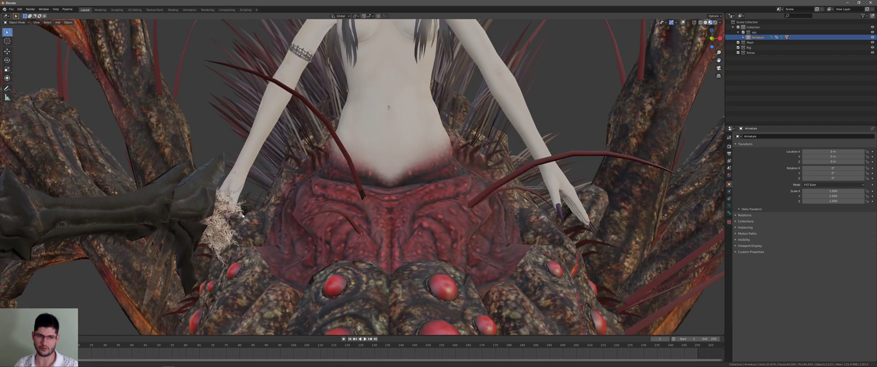
scroll(268, 189, down, 2)
middle_drag(243, 216, 275, 176)
scroll(271, 179, down, 3)
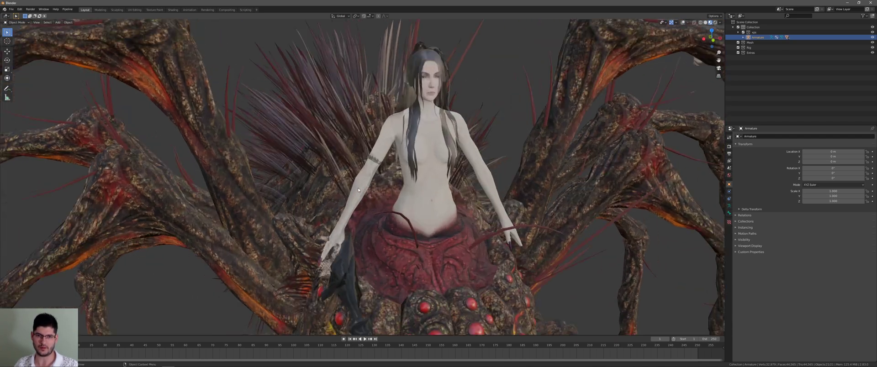
Examine the geometry of the woman's arm around the armband and shoulder, and the overall spider model.
scroll(365, 182, up, 2)
scroll(364, 182, up, 5)
middle_drag(365, 182, 251, 212)
middle_drag(198, 235, 508, 212)
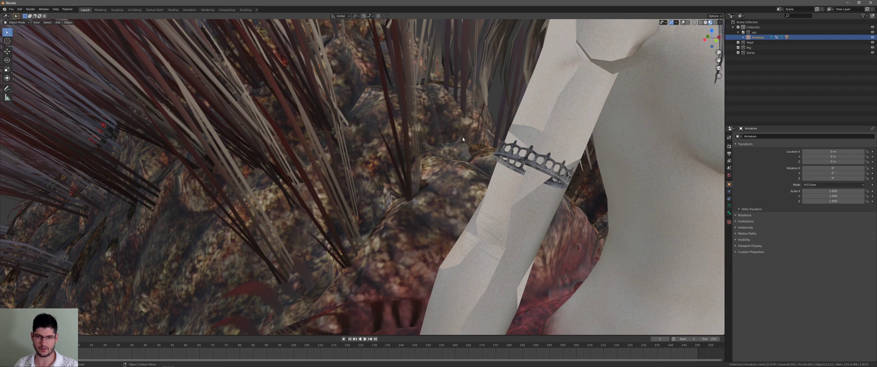
scroll(548, 174, down, 4)
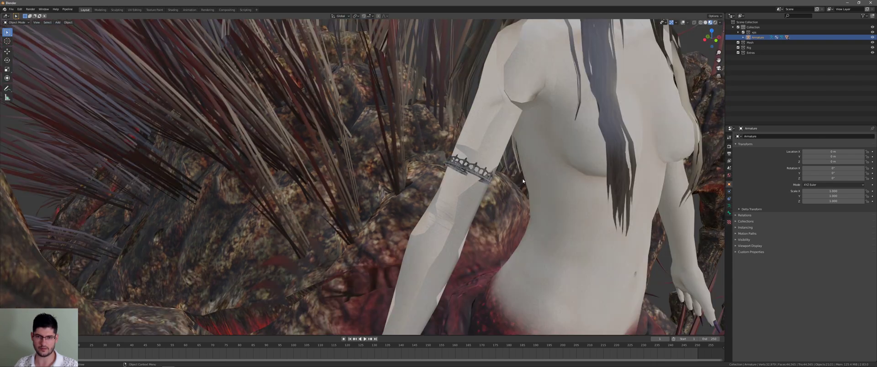
scroll(548, 174, up, 3)
shift+middle_drag(548, 174, 411, 166)
scroll(438, 187, down, 5)
scroll(438, 188, down, 4)
scroll(432, 181, down, 3)
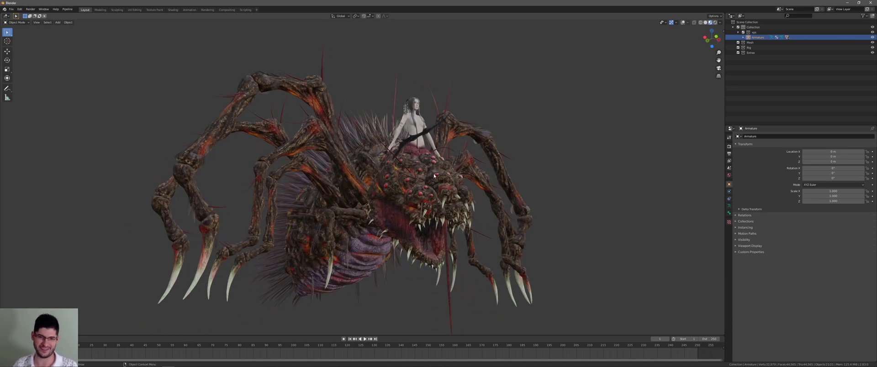
Select the spiny spider body mesh and show the viewport overlays with the armature bones again.
middle_drag(434, 175, 447, 87)
click(374, 122)
middle_drag(374, 122, 391, 123)
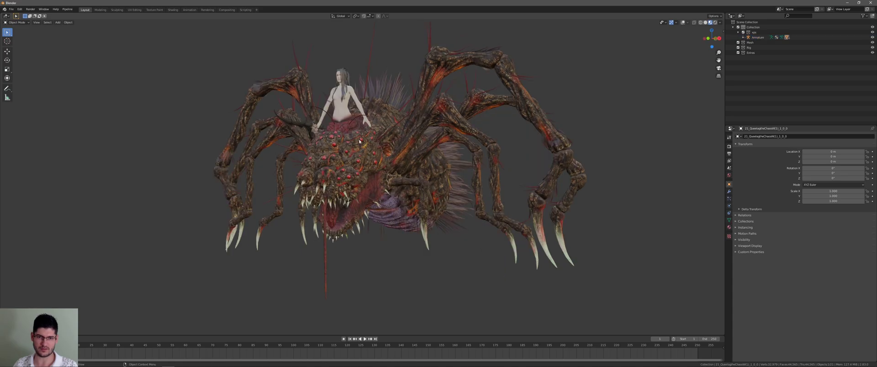
scroll(392, 124, up, 3)
scroll(602, 90, down, 1)
click(683, 22)
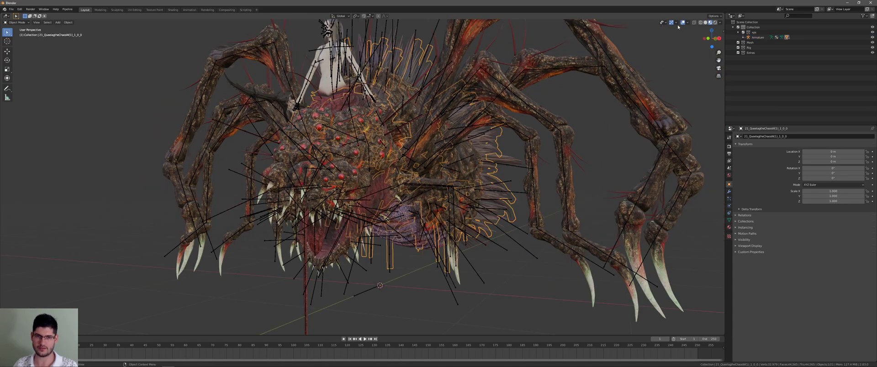
scroll(382, 157, up, 5)
scroll(382, 157, down, 2)
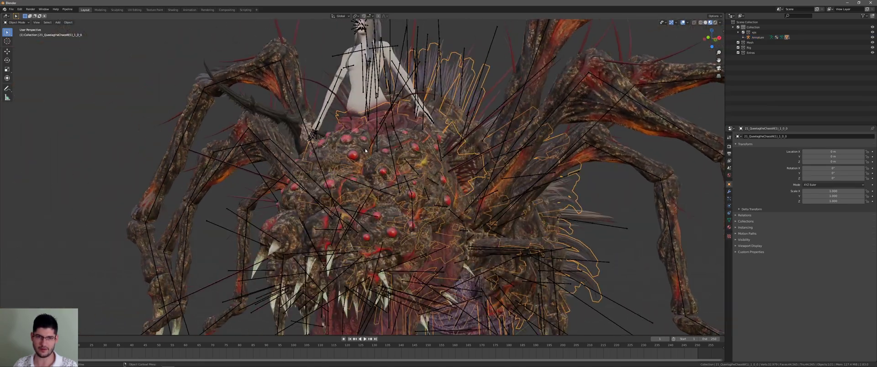
middle_drag(382, 157, 357, 179)
scroll(561, 227, down, 2)
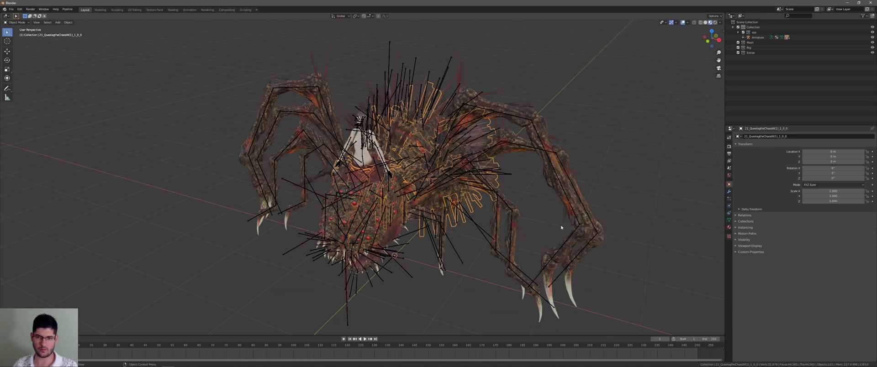
Select the model's armature and switch it to Pose Mode.
click(578, 210)
middle_drag(578, 211, 561, 184)
click(561, 184)
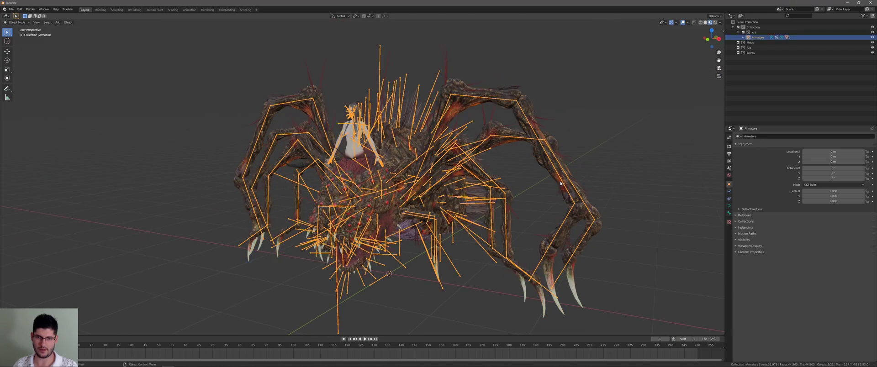
click(18, 23)
click(17, 39)
shift+middle_drag(446, 168, 379, 135)
scroll(379, 135, up, 2)
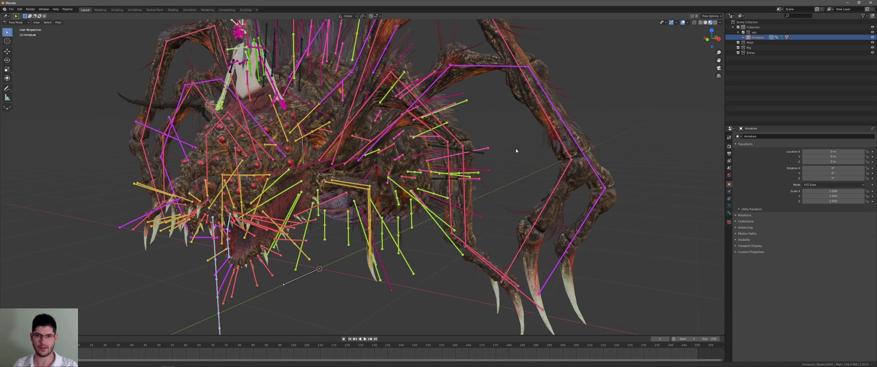
Select the long bone below the knee of the spider's outermost left leg and move it about 0.6 m outward.
middle_drag(516, 150, 541, 123)
click(524, 132)
scroll(524, 132, down, 2)
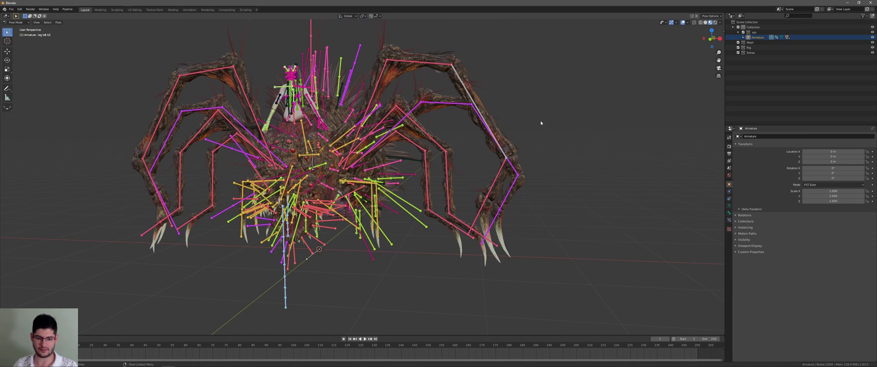
key(g)
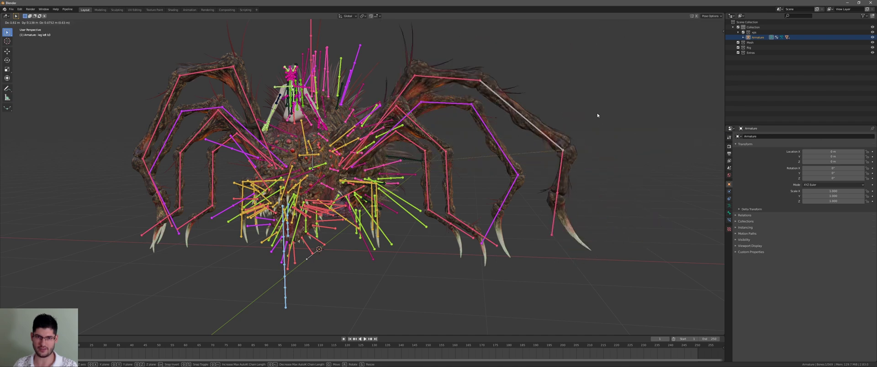
click(597, 115)
mouse_move(597, 115)
middle_down()
mouse_move(550, 115)
mouse_move(586, 116)
middle_up()
scroll(615, 101, down, 2)
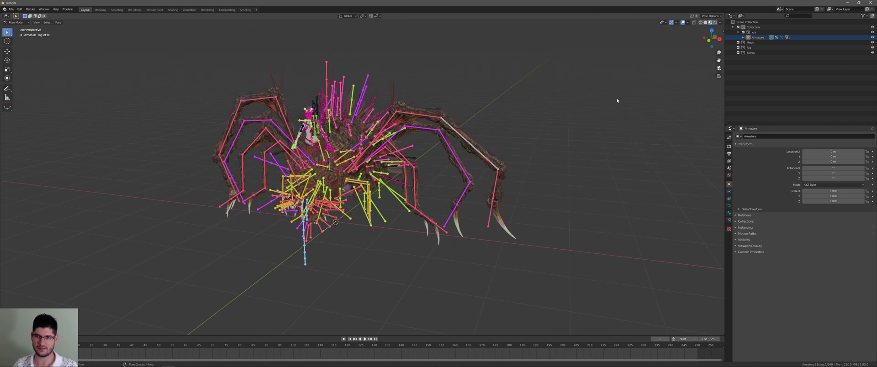
Switch the viewport to Solid shading, hide the overlays, and view the posed model from the front.
click(705, 25)
click(683, 23)
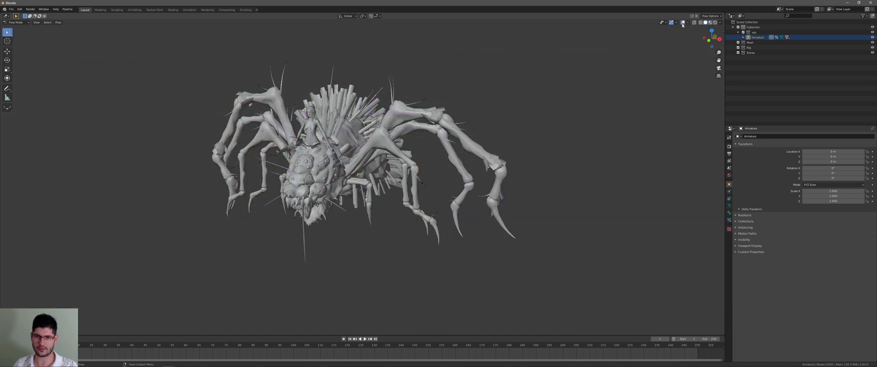
key(KP_1)
Try moving the selected leg bone farther outward without overlays, cancel the move, and show the overlays again.
key(g)
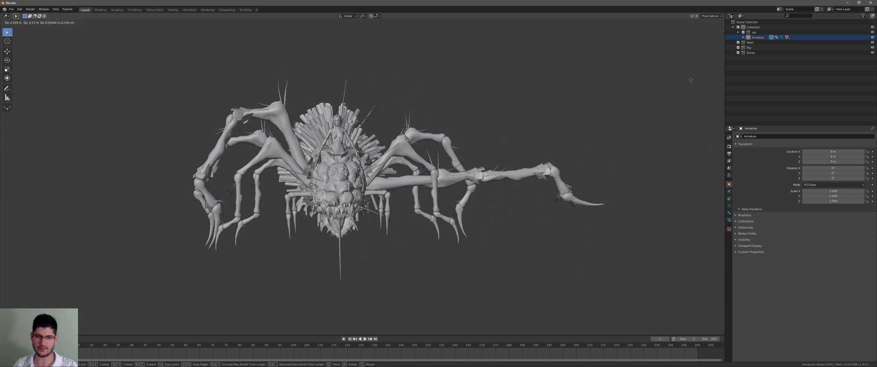
right_click(600, 152)
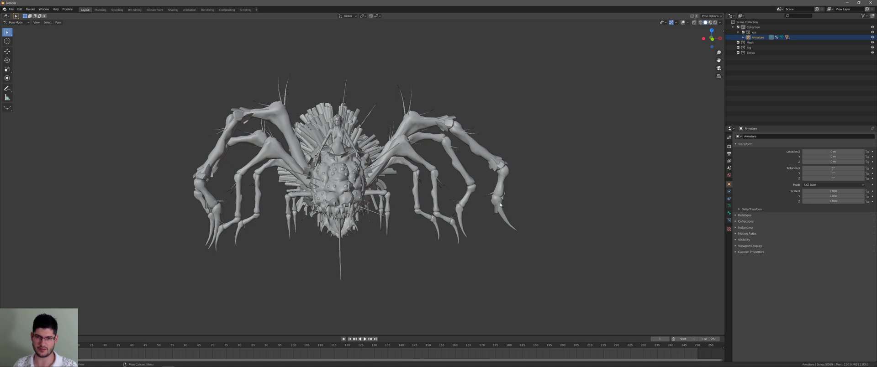
middle_drag(515, 187, 501, 145)
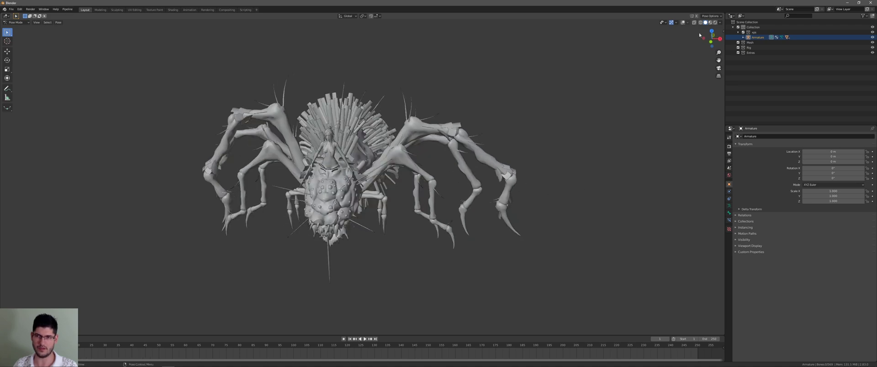
click(682, 24)
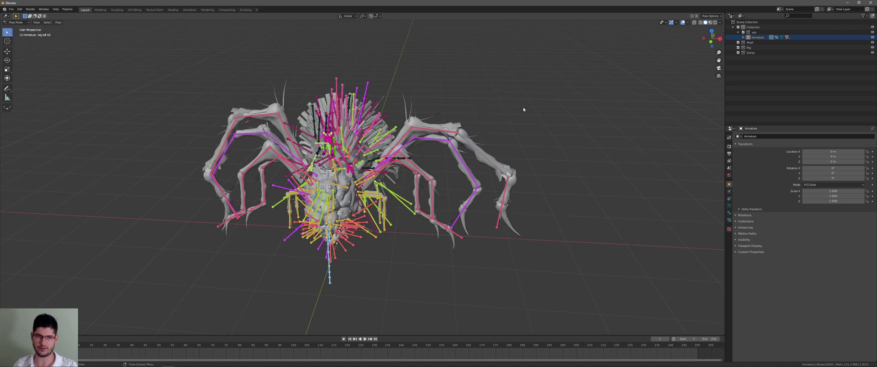
Select the end bone of the tentacle hanging beneath the spider's mouth and try moving it away from the body.
scroll(662, 99, up, 2)
shift+middle_drag(524, 110, 567, 74)
scroll(566, 73, up, 3)
middle_drag(548, 137, 516, 91)
shift+middle_drag(484, 315, 455, 252)
click(473, 268)
key(g)
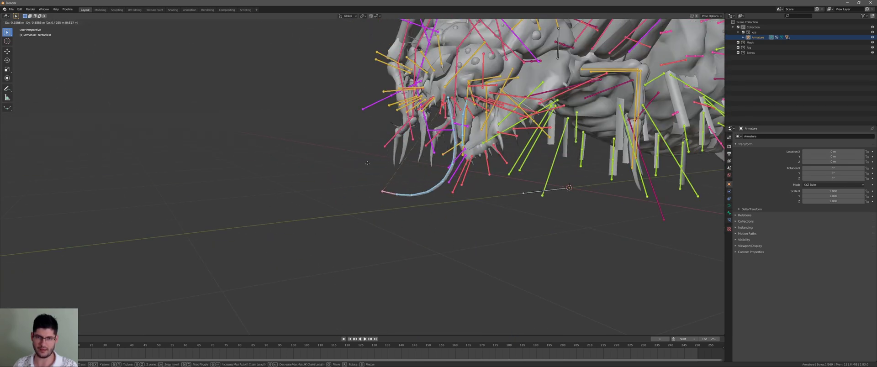
right_click(373, 177)
Hide the overlays, use Material Preview shading, and move the mouth tentacle's end sideways to bend it into a curve.
click(683, 22)
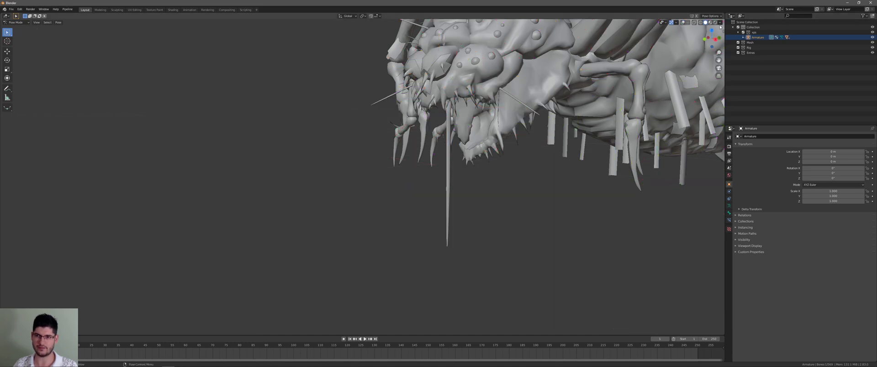
click(716, 23)
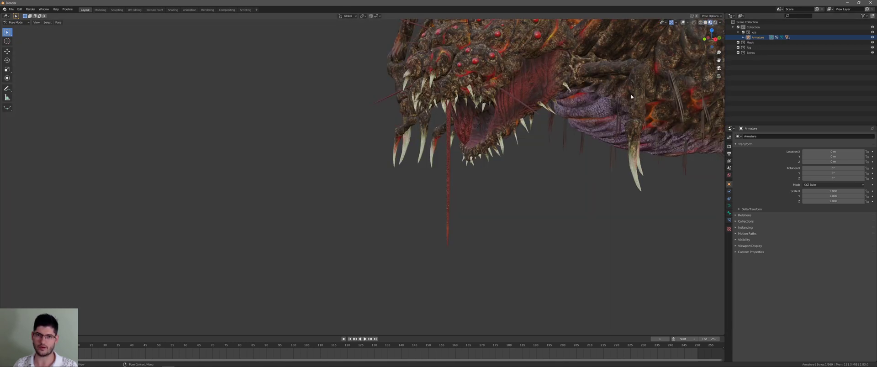
key(g)
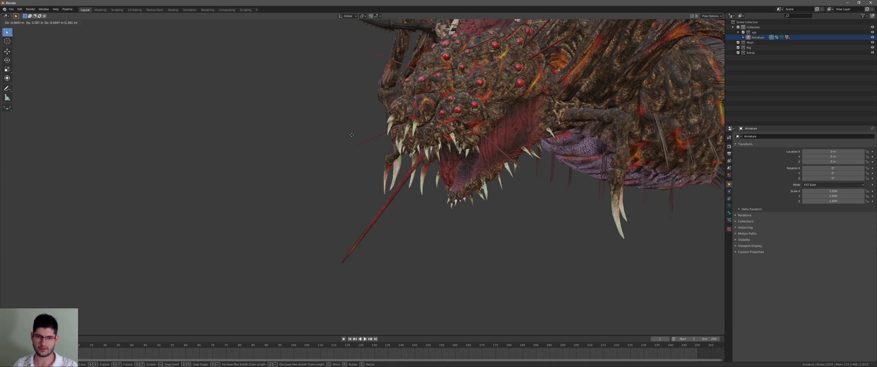
key(r)
key(g)
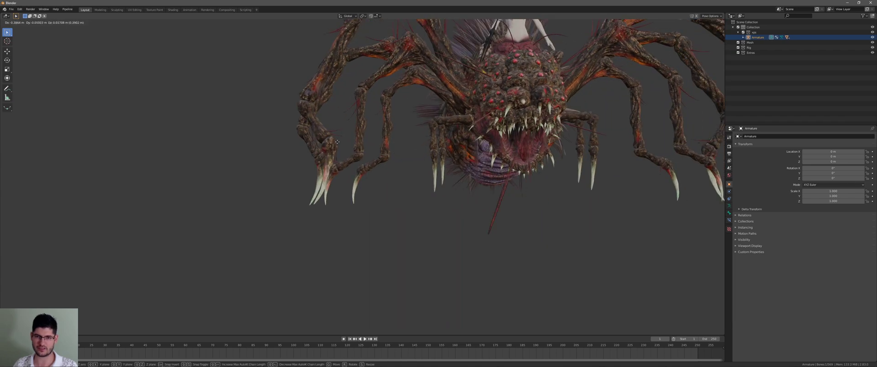
right_click(480, 177)
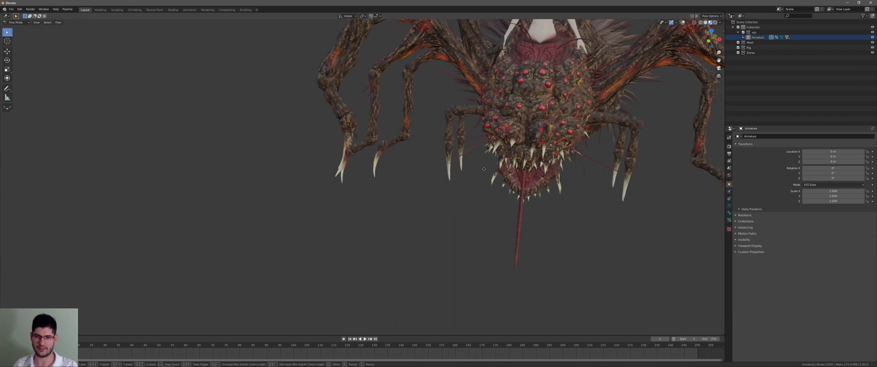
key(g)
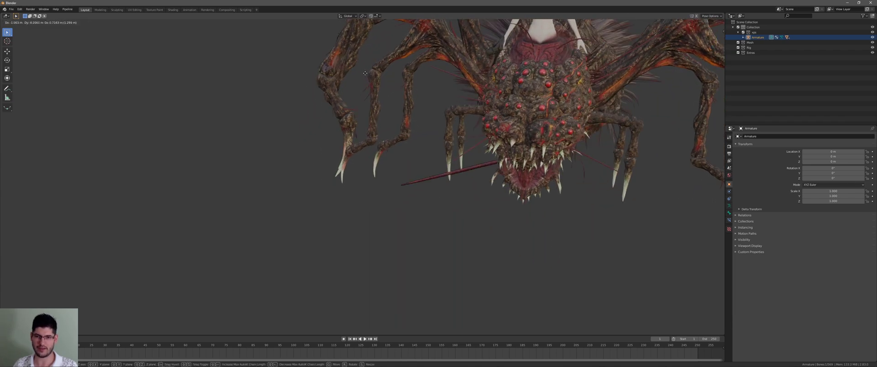
right_click(574, 140)
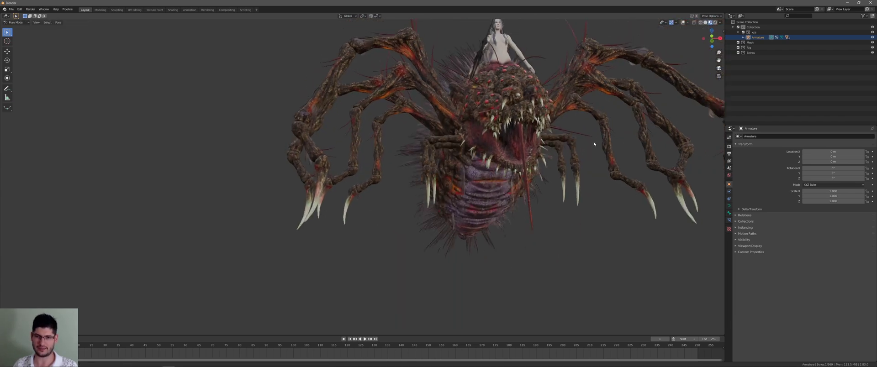
key(g)
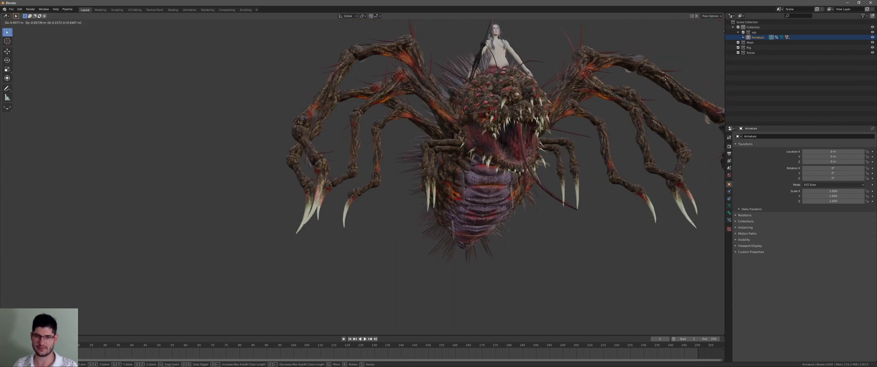
right_click(539, 330)
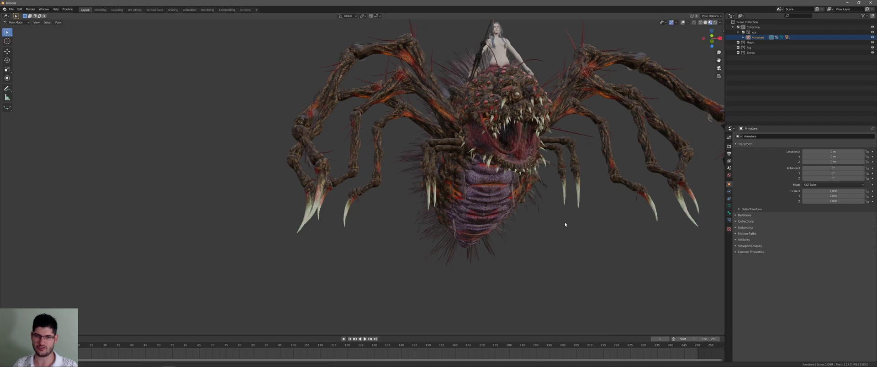
Show the overlays, select the woman's right forearm twist bone, try moving it, and cancel the move.
scroll(565, 222, up, 4)
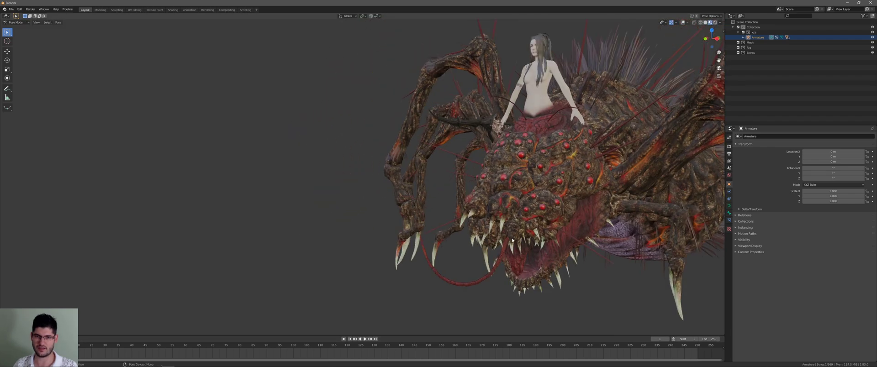
middle_drag(512, 240, 539, 265)
scroll(584, 155, up, 4)
middle_drag(560, 146, 699, 59)
click(683, 22)
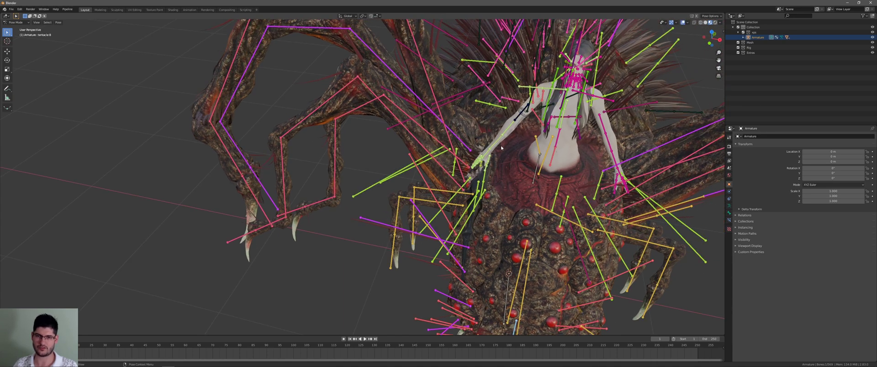
key(g)
right_click(480, 125)
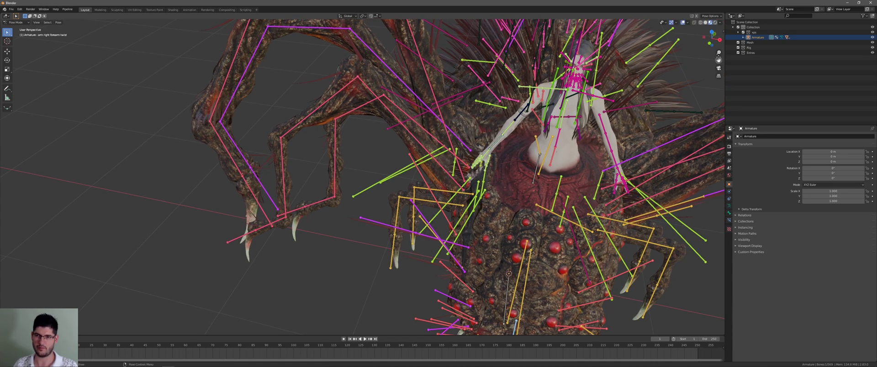
Hide the overlays and examine the posed, textured model from the front and side, both close up and as a whole.
click(684, 22)
middle_drag(563, 122, 655, 59)
key(g)
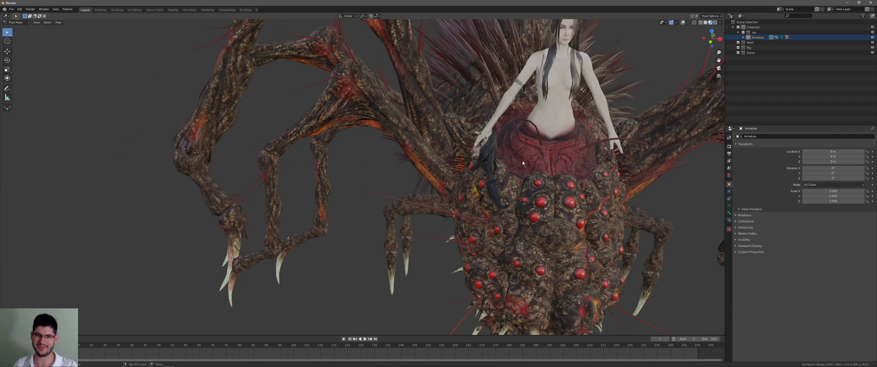
middle_drag(523, 161, 520, 194)
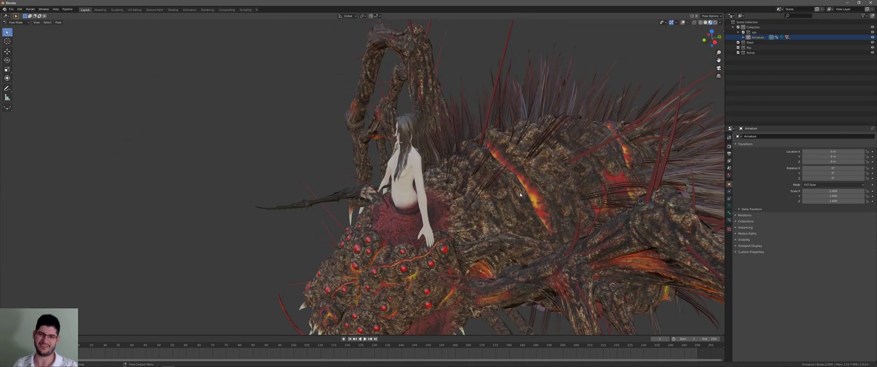
middle_drag(507, 226, 434, 147)
scroll(564, 214, down, 4)
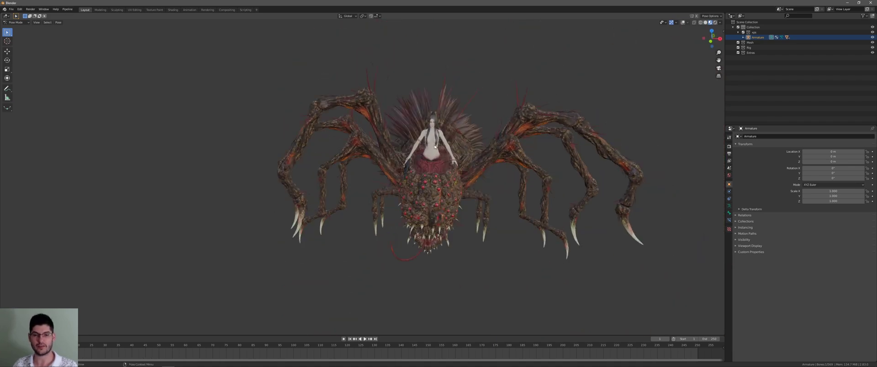
middle_drag(477, 163, 457, 176)
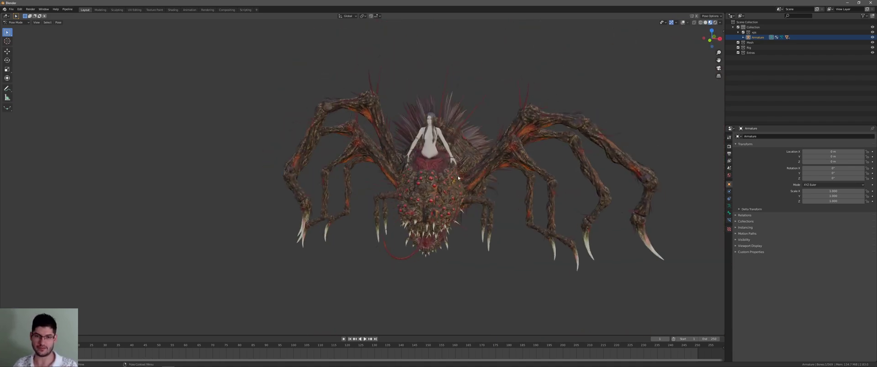
scroll(528, 133, down, 2)
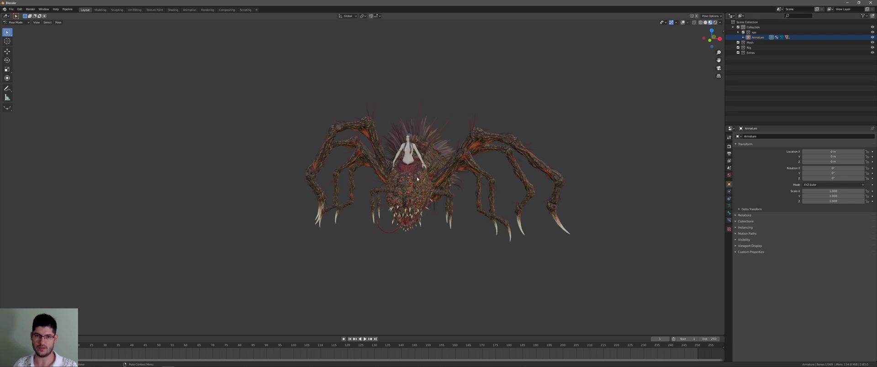
scroll(411, 187, up, 5)
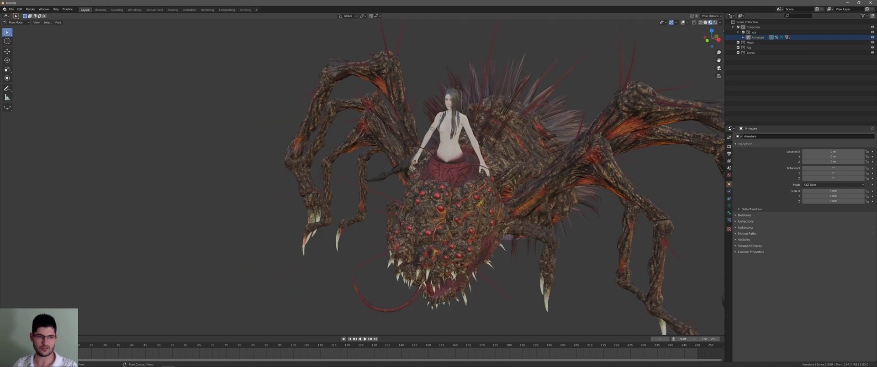
Split the 3D viewport vertically into two areas and turn the left one into a UV Editor.
drag(2, 333, 349, 296)
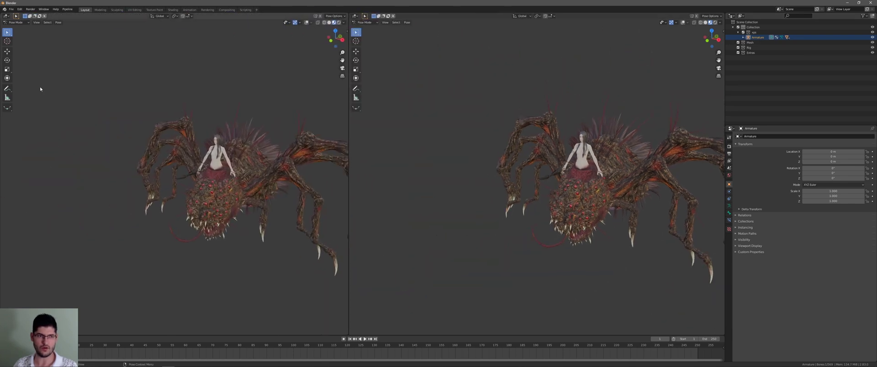
click(6, 16)
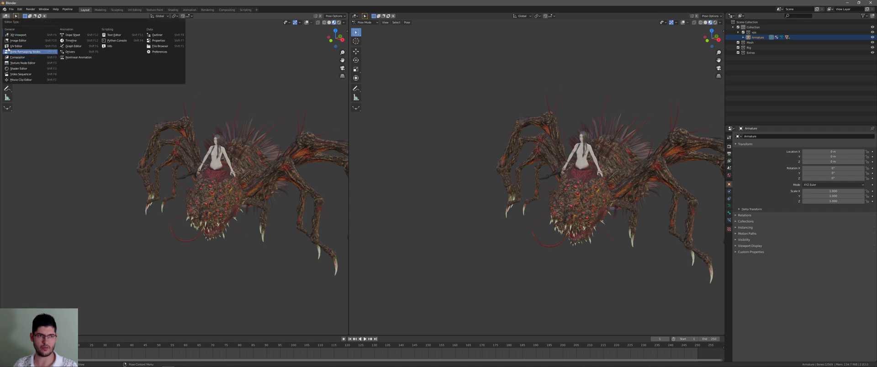
click(17, 38)
scroll(517, 167, up, 2)
shift+middle_drag(555, 183, 520, 182)
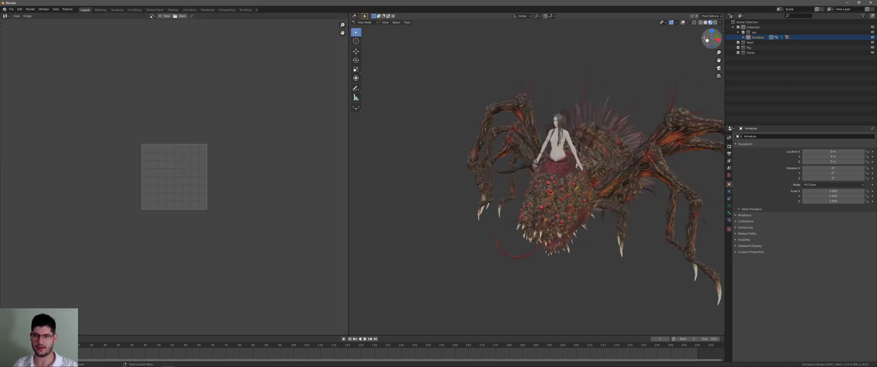
Show the overlays, return the armature to Object Mode, and hide it from the viewport.
click(687, 23)
click(683, 23)
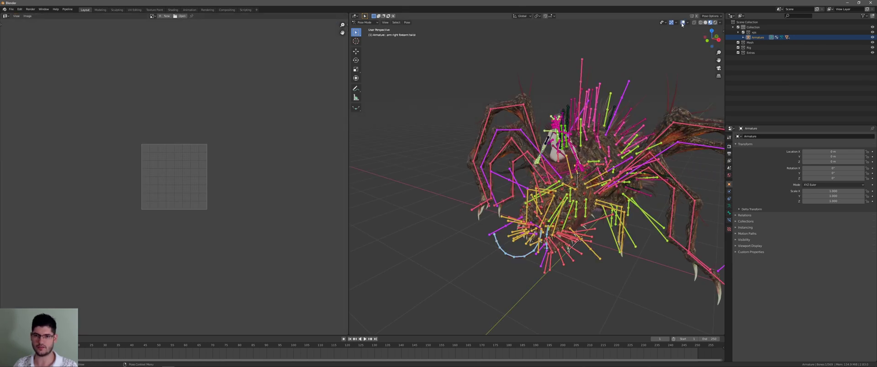
middle_drag(564, 185, 580, 193)
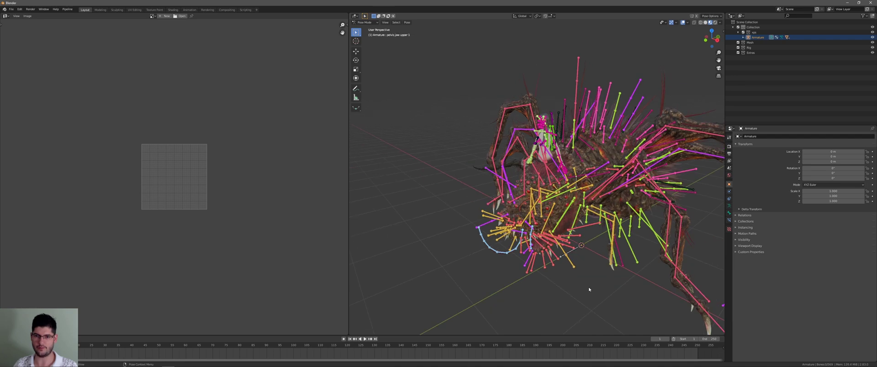
click(366, 22)
click(368, 29)
middle_drag(611, 106, 627, 103)
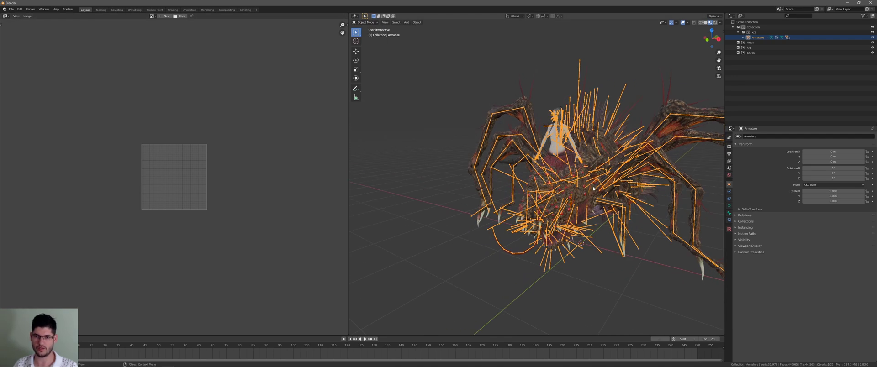
click(744, 38)
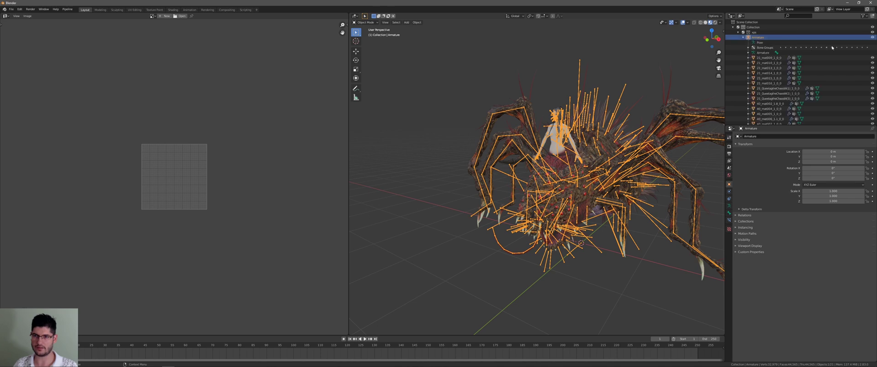
click(872, 37)
Select the spider's main body mesh, 40_mat007_1_0_0, and enter Edit Mode.
click(547, 188)
mouse_move(566, 183)
middle_down()
mouse_move(544, 185)
mouse_move(573, 188)
mouse_move(555, 186)
mouse_move(559, 180)
middle_up()
scroll(569, 189, up, 2)
scroll(554, 186, down, 4)
key(Tab)
Examine the body mesh's UV layout over its texture, then its textured surface around the eyes and mouth in the viewport.
scroll(177, 148, down, 8)
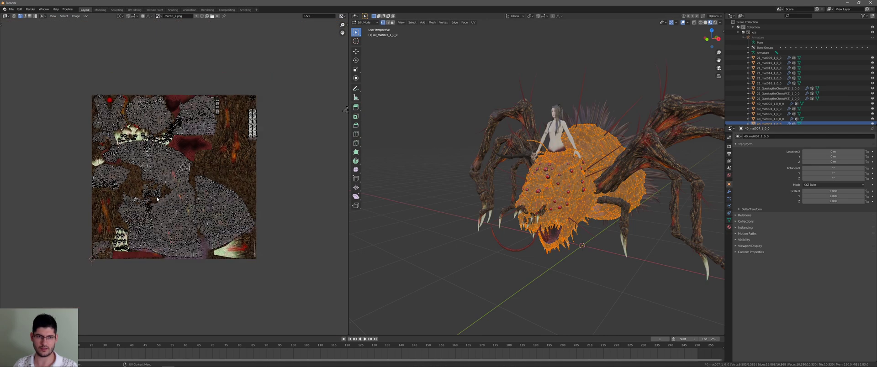
scroll(176, 149, up, 6)
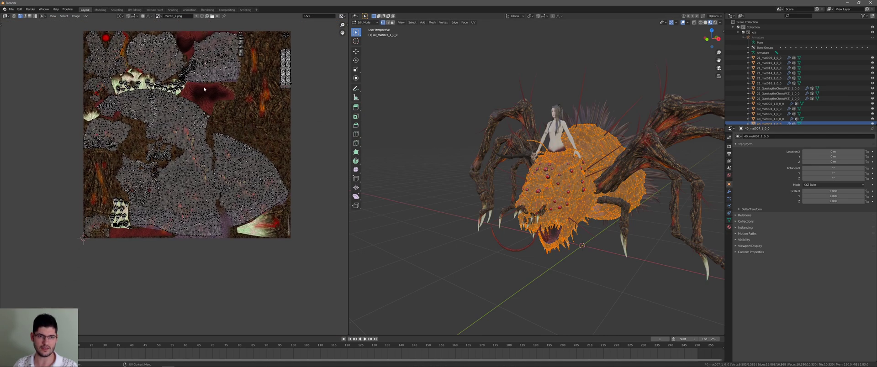
scroll(198, 149, down, 2)
middle_drag(250, 71, 255, 131)
scroll(249, 157, up, 6)
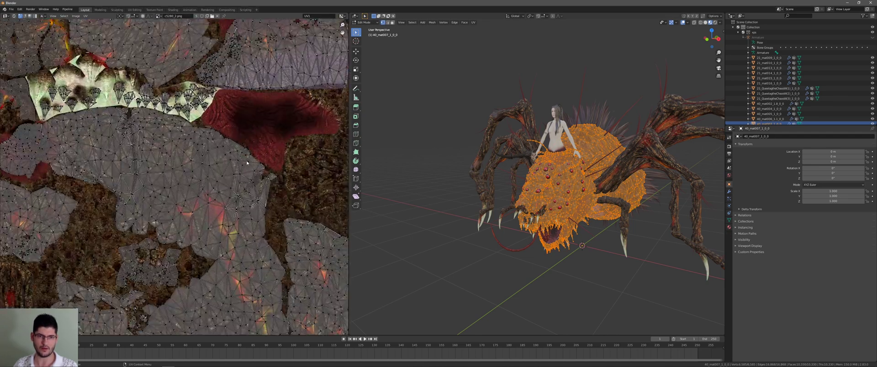
scroll(250, 154, down, 5)
scroll(250, 153, down, 2)
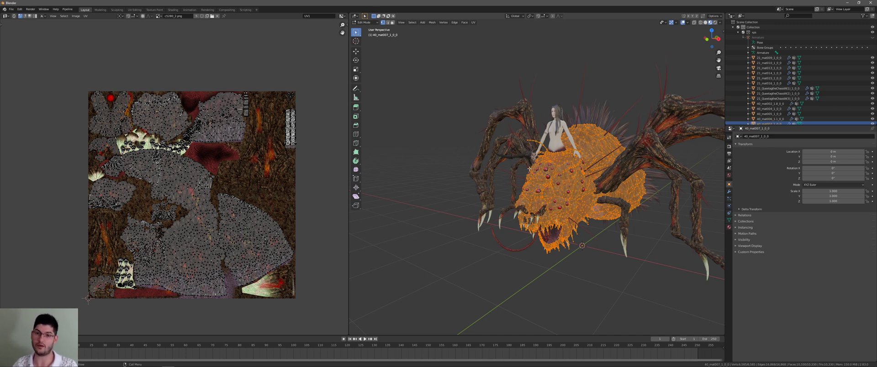
scroll(530, 187, up, 5)
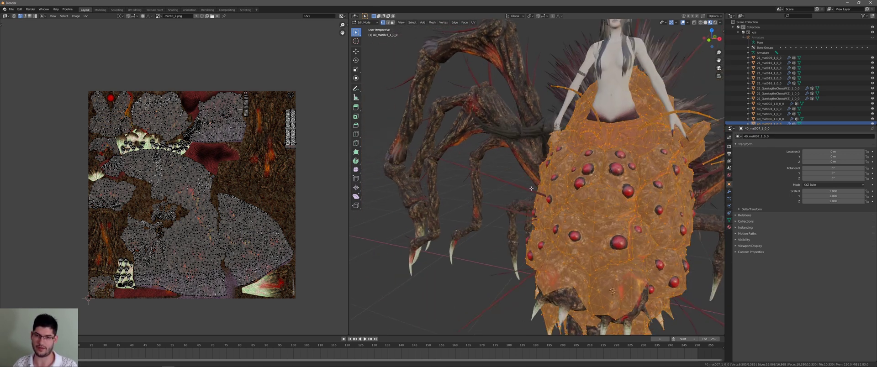
middle_drag(553, 180, 530, 177)
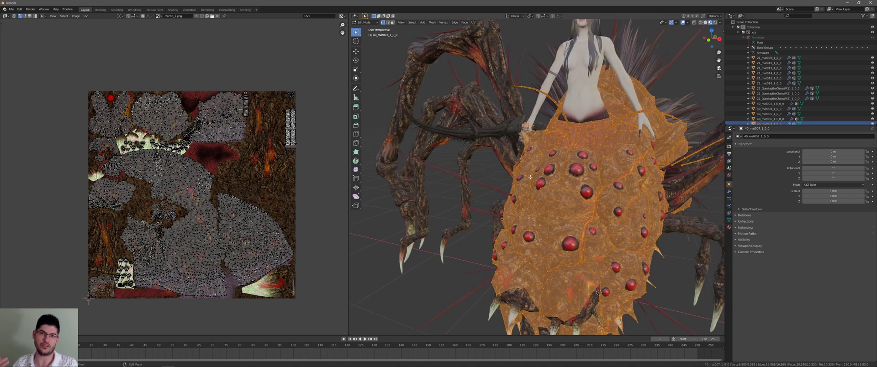
scroll(530, 177, down, 5)
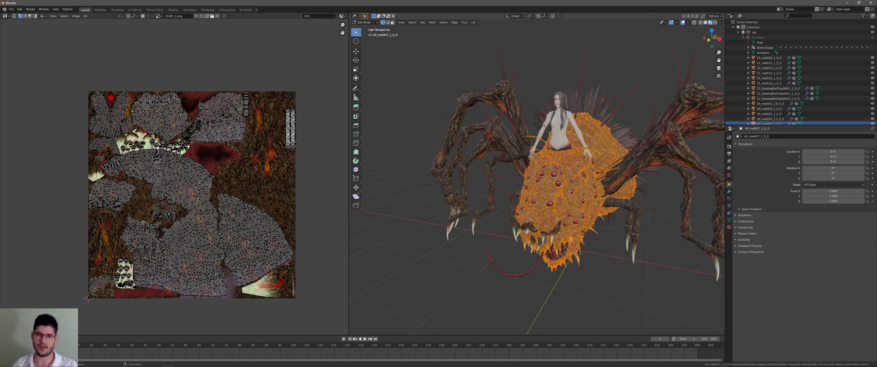
Leave Edit Mode and select all of the model's visible meshes in Object Mode.
middle_drag(570, 192, 597, 186)
click(619, 83)
mouse_move(580, 105)
middle_down()
mouse_move(546, 114)
mouse_move(563, 115)
mouse_move(550, 123)
mouse_move(566, 111)
middle_up()
key(Tab)
scroll(550, 123, down, 3)
key(a)
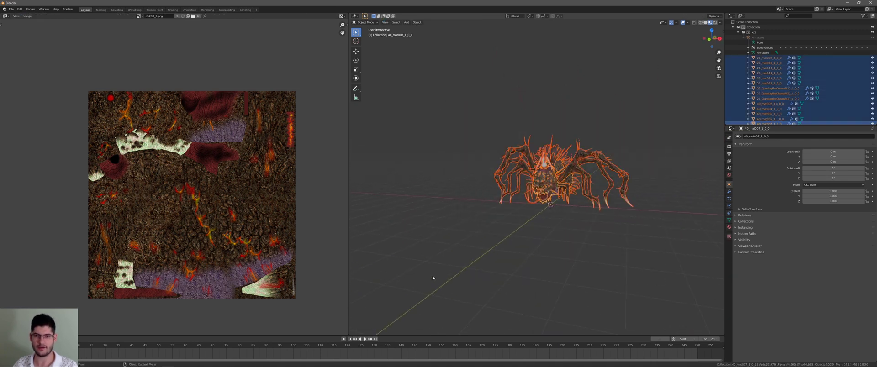
middle_drag(432, 278, 452, 274)
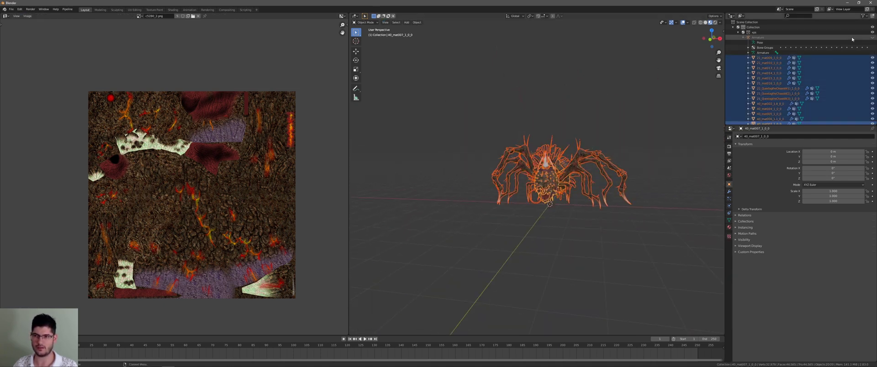
Unhide the armature and delete it together with all of the Quelaag model's meshes.
click(872, 37)
key(a)
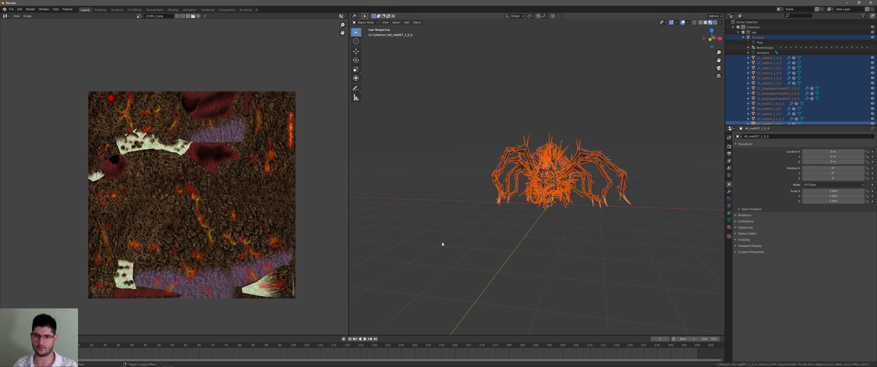
key(Delete)
middle_drag(501, 142, 527, 152)
Start importing an XNALara/XPS model into the emptied scene.
click(11, 9)
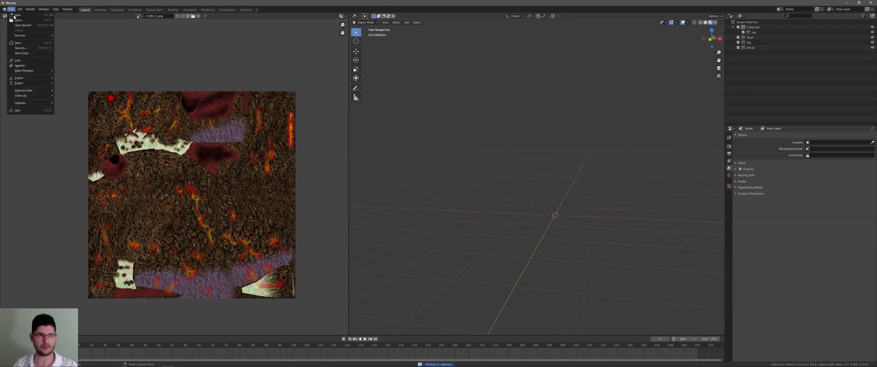
mouse_move(27, 78)
mouse_move(70, 129)
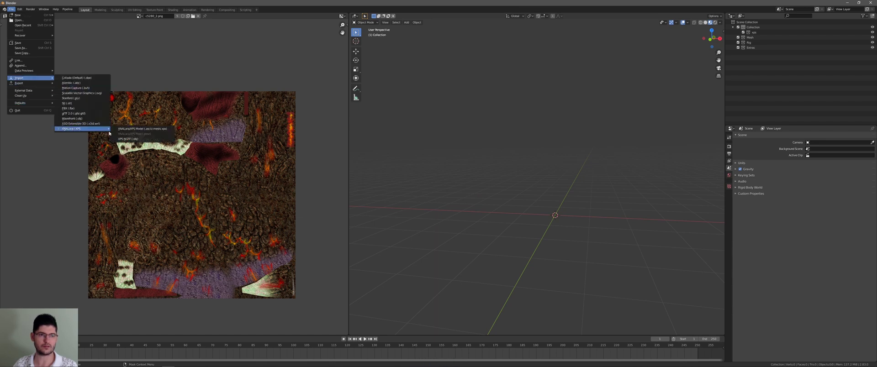
click(132, 128)
In File Explorer, go back to the XPS MODELS folder and extract the Doom Spider Mastermind archive into its own folder.
key(alt+Tab)
click(469, 136)
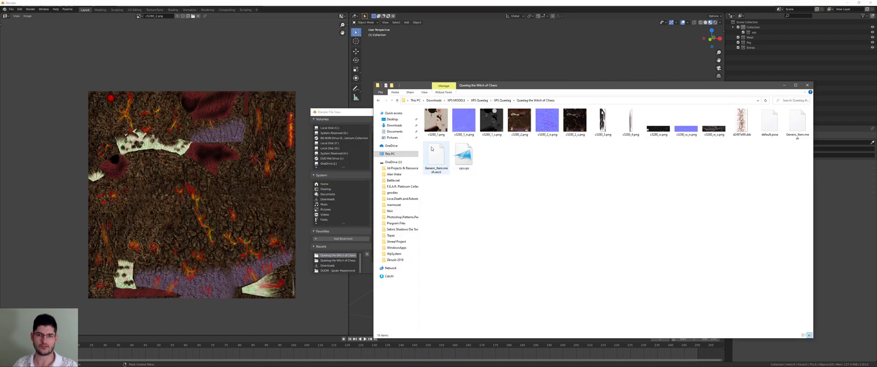
click(379, 100)
click(380, 100)
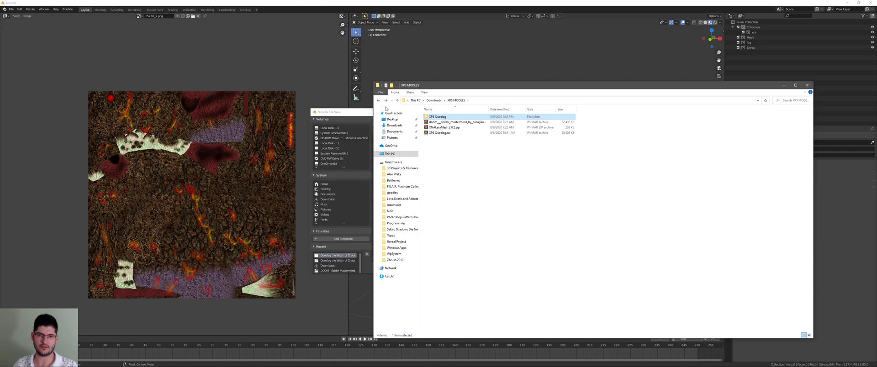
click(444, 127)
click(445, 123)
right_click(452, 122)
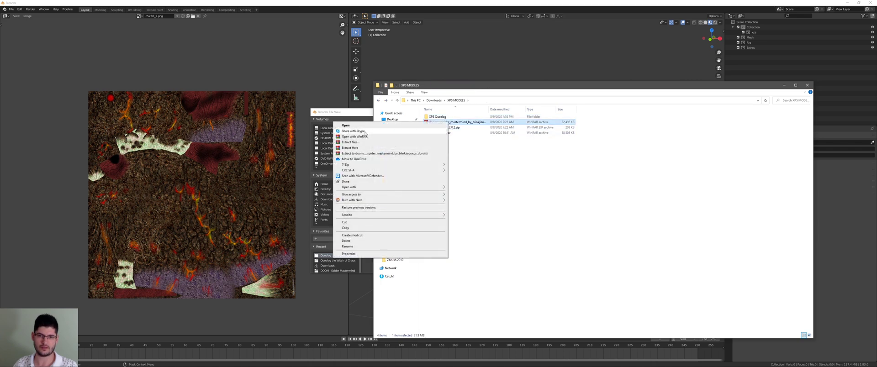
click(396, 154)
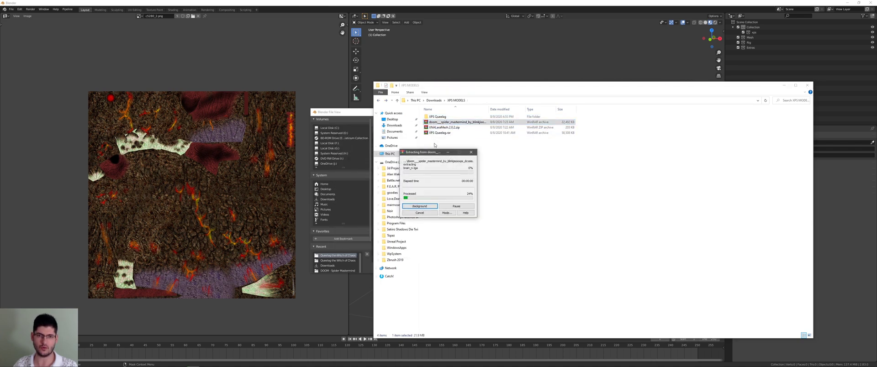
Return to Blender and import the XPS model from the extracted DOOM - Spider Mastermind folder.
click(358, 39)
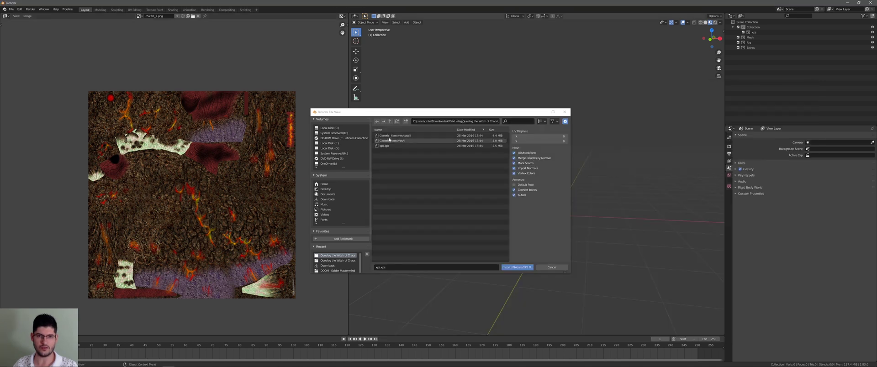
click(391, 122)
click(392, 121)
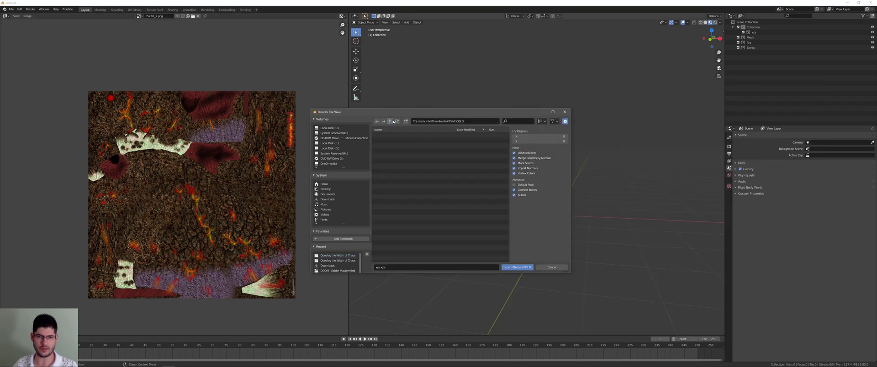
double_click(390, 139)
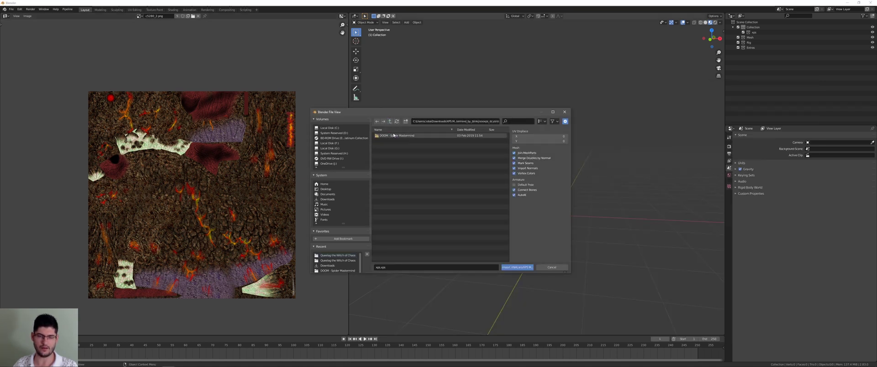
double_click(393, 136)
double_click(391, 135)
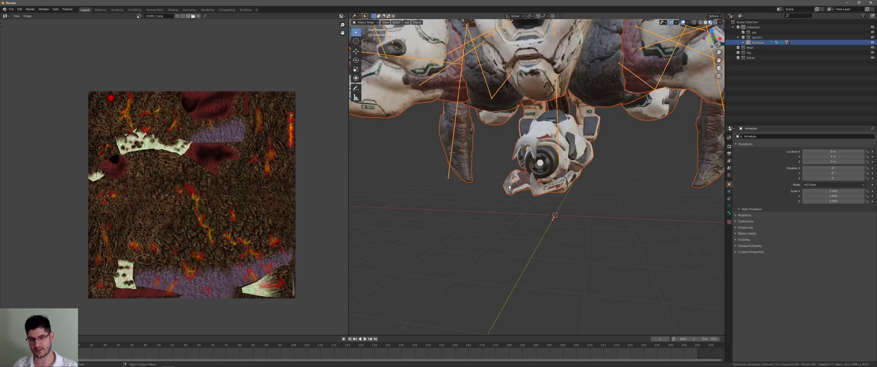
Examine the imported Spider Mastermind model from the front, both as a whole and close up.
scroll(509, 187, down, 5)
shift+middle_drag(546, 109, 550, 172)
middle_drag(550, 171, 557, 149)
scroll(559, 174, up, 4)
scroll(556, 163, up, 5)
scroll(555, 163, down, 5)
scroll(556, 153, up, 4)
scroll(558, 149, down, 6)
Inspect the armature's bones in Edit Mode and return to Object Mode.
key(Tab)
scroll(566, 161, up, 4)
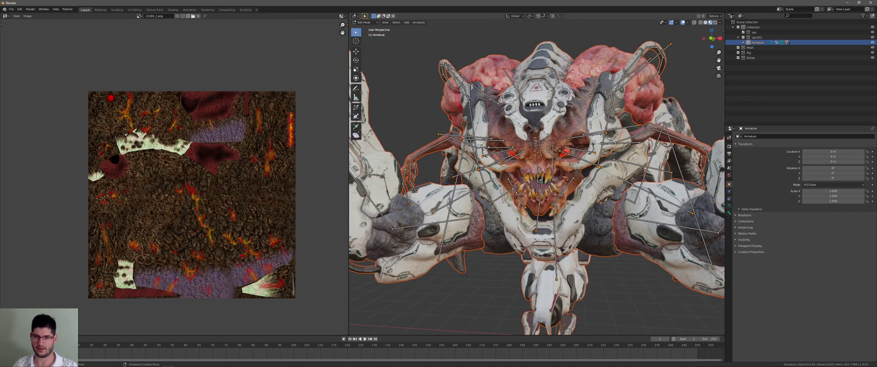
scroll(565, 146, down, 3)
right_click(551, 128)
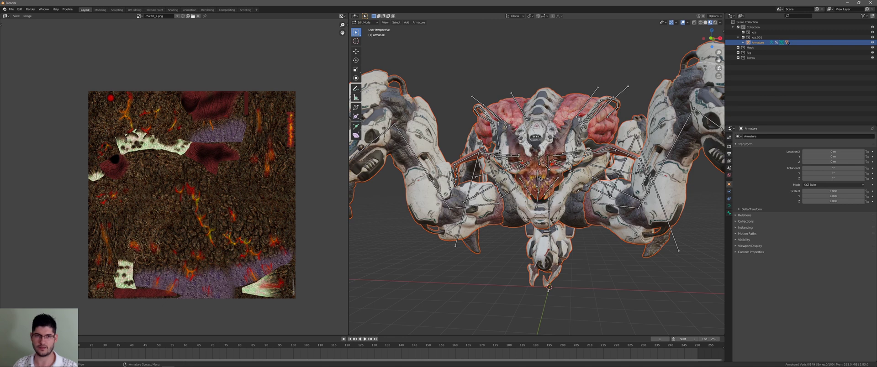
click(368, 22)
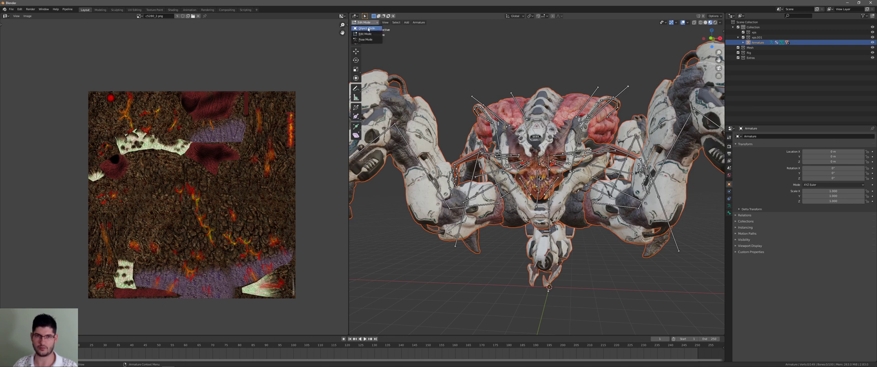
Select the Spider Mastermind's head and brain mesh, 30_mesh1.004_0.1_16_16, and enter Edit Mode.
click(557, 113)
middle_drag(559, 117, 567, 134)
key(Tab)
scroll(547, 149, up, 6)
scroll(571, 146, down, 6)
scroll(196, 184, up, 7)
Examine the head and brain mesh's UV layout over its texture, and leave Edit Mode.
key(Home)
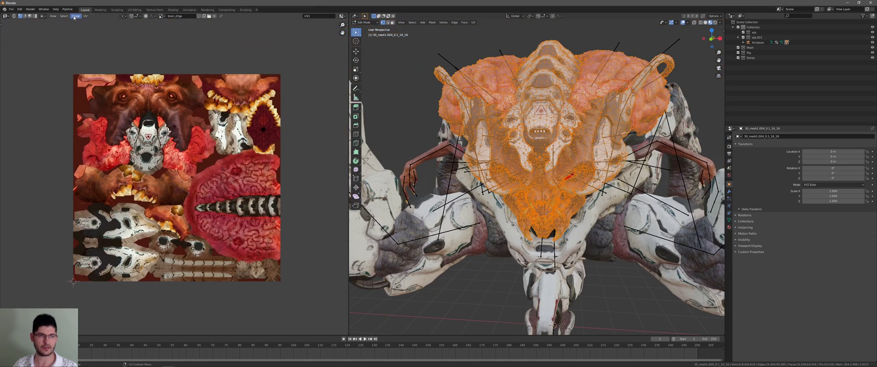
click(15, 17)
scroll(169, 101, up, 3)
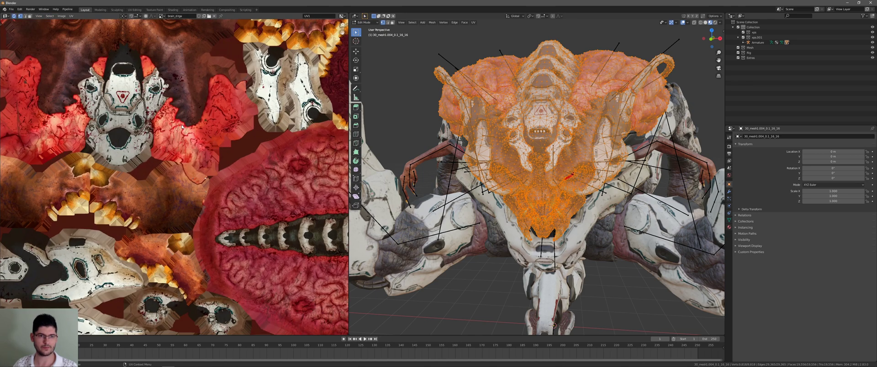
scroll(196, 98, down, 4)
key(Tab)
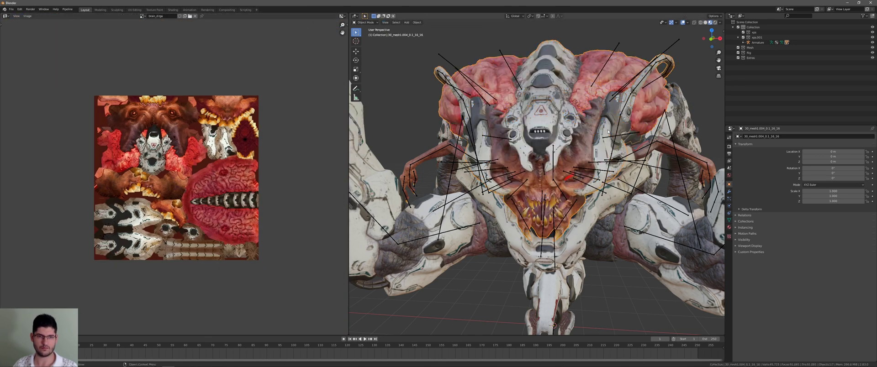
Open the body mesh with the small arms in Edit Mode and examine its UVs over the body texture.
click(567, 109)
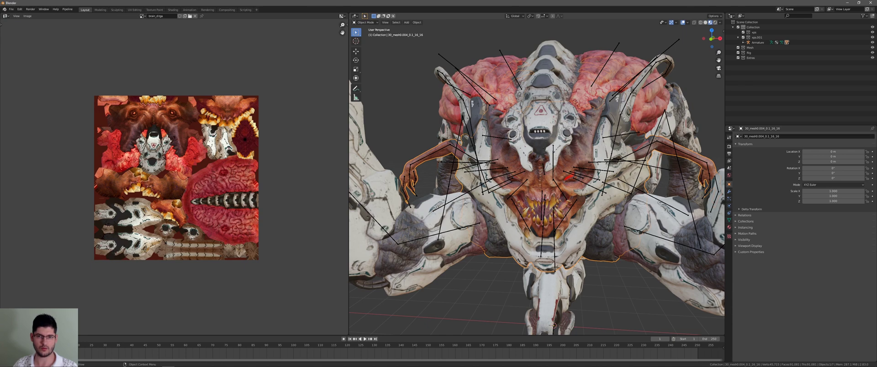
key(Tab)
drag(299, 47, 68, 298)
scroll(175, 180, up, 3)
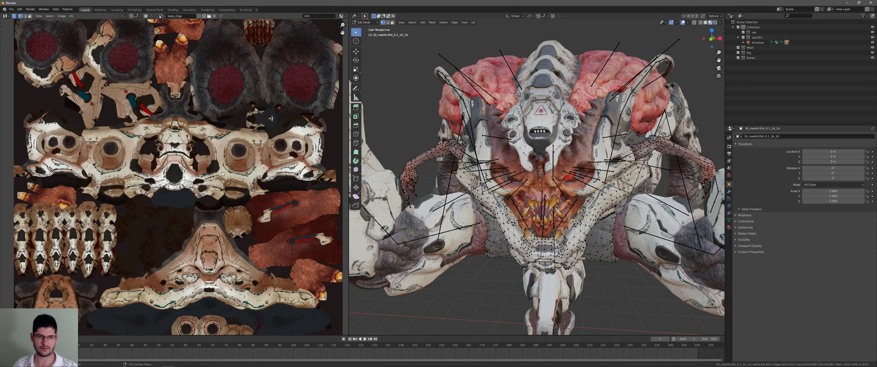
mouse_move(223, 174)
middle_down()
mouse_move(248, 168)
mouse_move(227, 173)
middle_up()
scroll(580, 157, down, 3)
Leave Edit Mode and examine the whole Spider Mastermind model from several angles.
middle_drag(585, 157, 596, 196)
middle_drag(510, 193, 547, 170)
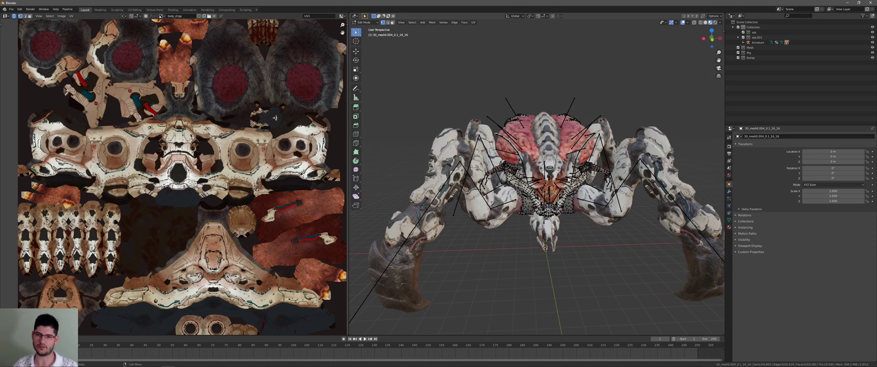
key(Tab)
scroll(544, 192, down, 3)
middle_drag(521, 183, 533, 170)
scroll(533, 170, up, 4)
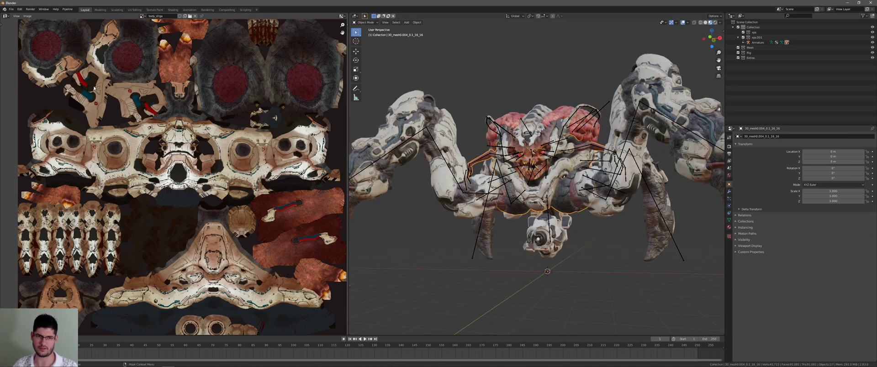
middle_drag(480, 183, 459, 189)
scroll(526, 191, down, 3)
Select the Spider Mastermind's armature and switch it to Pose Mode.
click(440, 223)
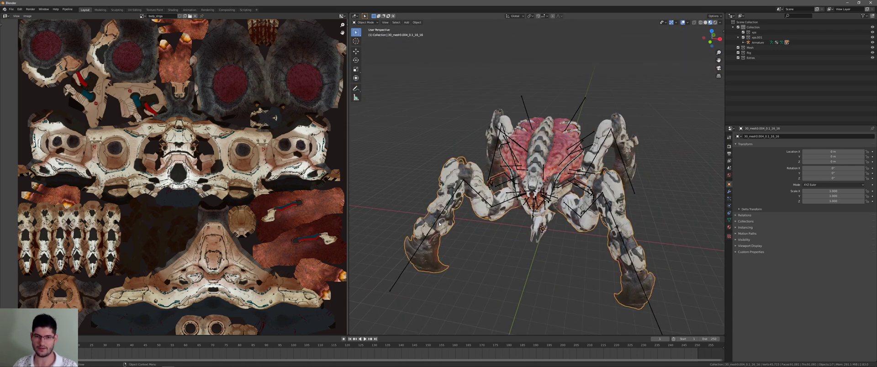
click(439, 224)
key(g)
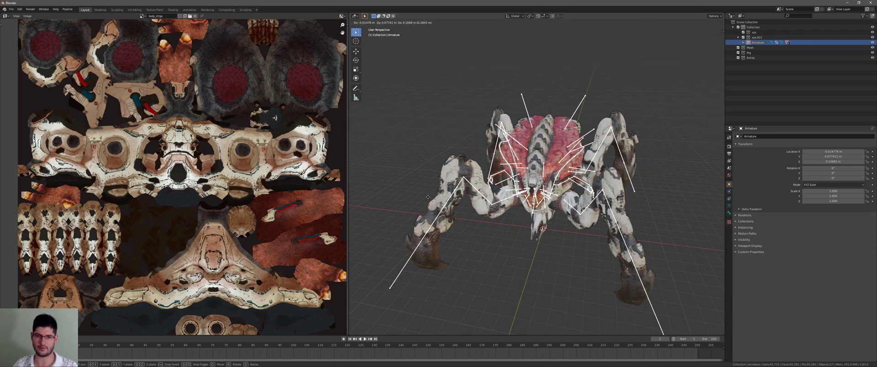
key(Escape)
click(368, 26)
click(365, 22)
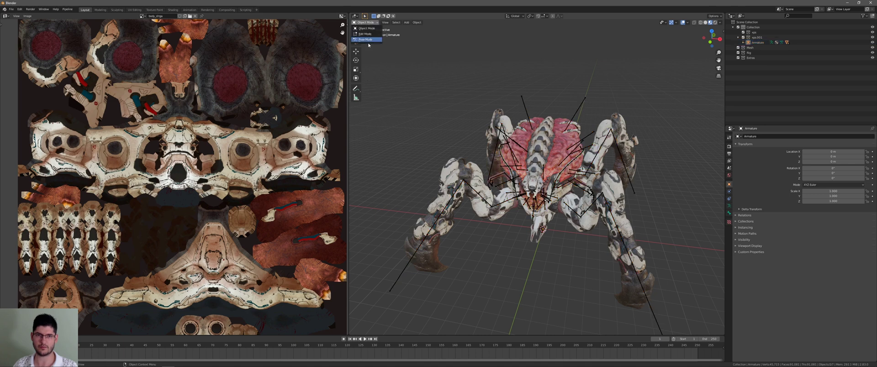
click(366, 40)
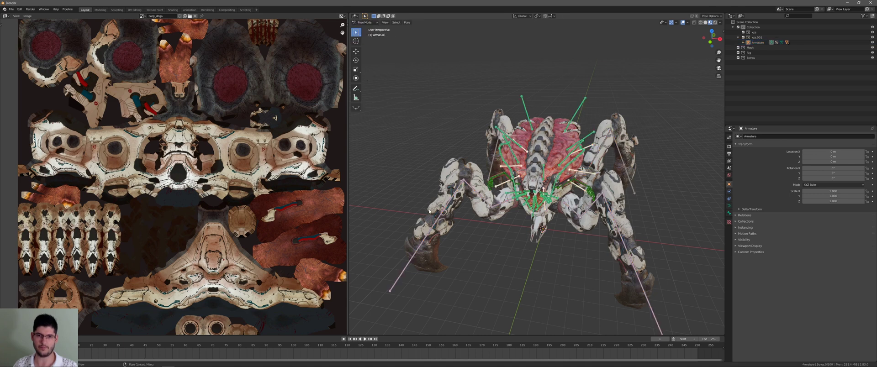
Try moving the front right leg's knee bone to test the rig.
click(435, 221)
key(g)
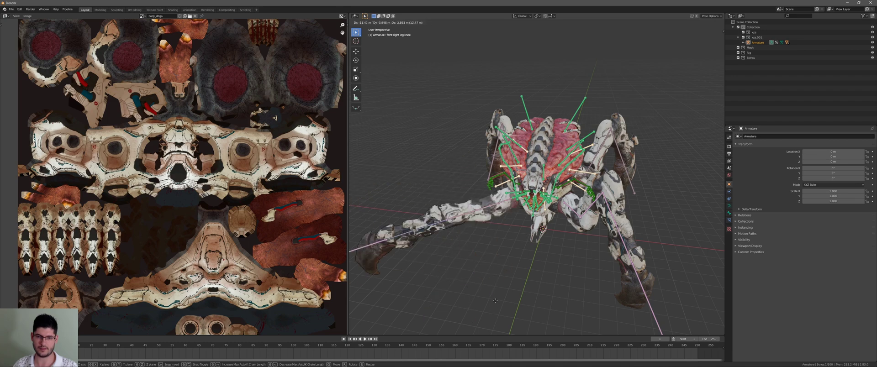
right_click(366, 233)
middle_drag(365, 233, 528, 171)
scroll(528, 171, down, 4)
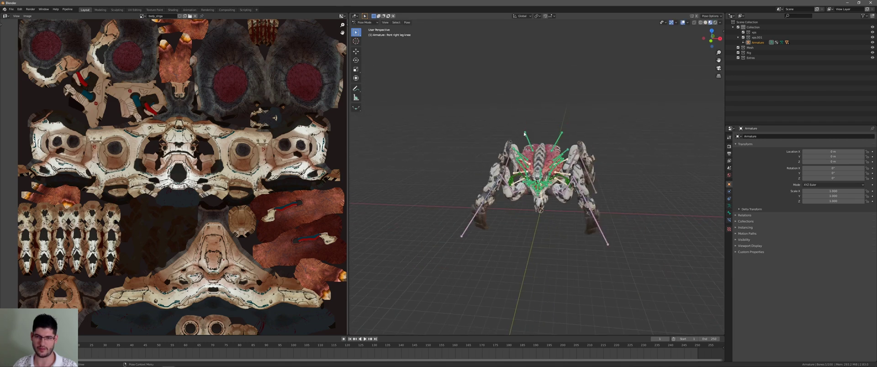
middle_drag(430, 59, 457, 57)
scroll(608, 115, up, 4)
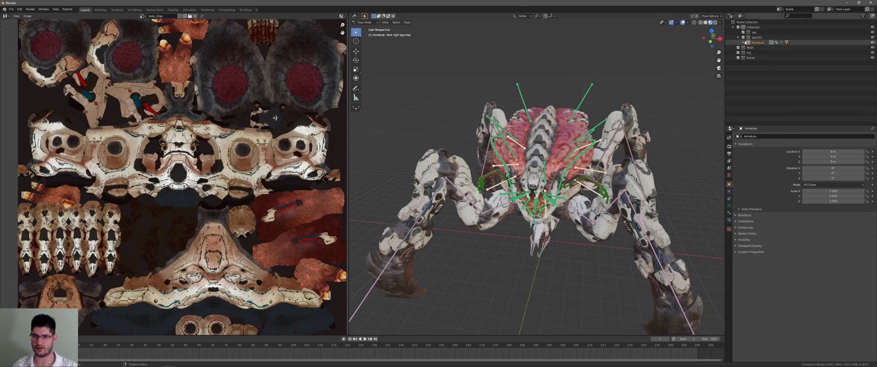
Expand the armature's contents, hide the armature, and select all of the model's meshes in Object Mode.
click(744, 43)
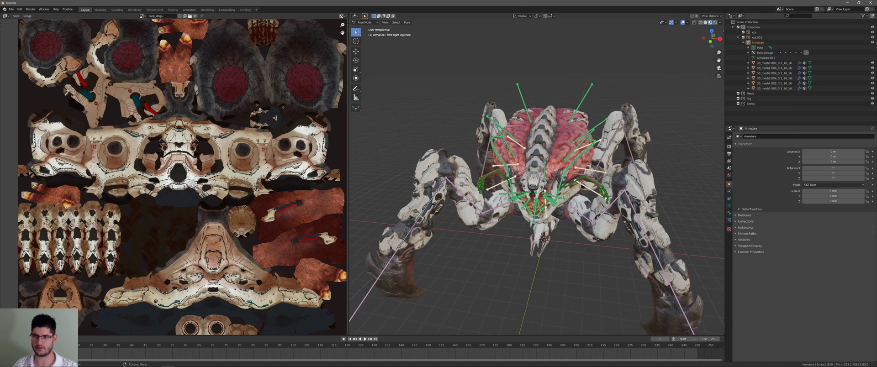
key(h)
scroll(629, 121, down, 4)
key(a)
middle_drag(526, 119, 513, 93)
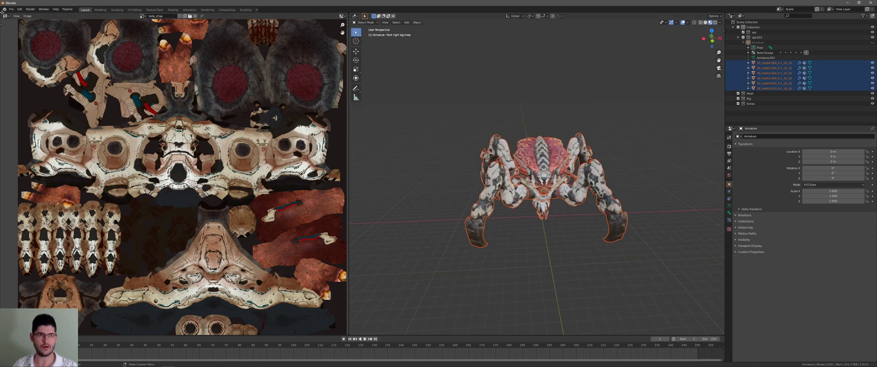
Start an FBX export of the selected spider meshes and browse to the XPS MODELS folder in Downloads, sorting the folders by date.
click(11, 10)
mouse_move(27, 83)
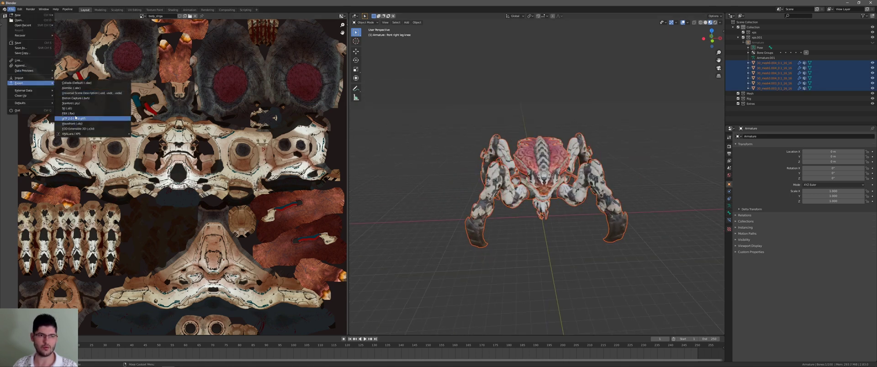
click(68, 113)
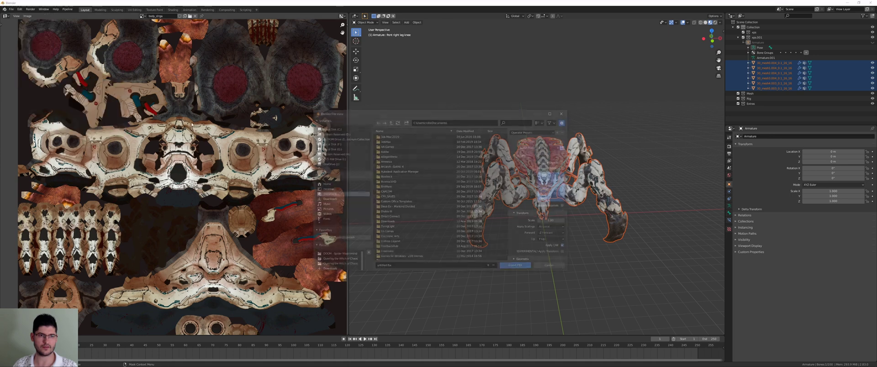
click(566, 162)
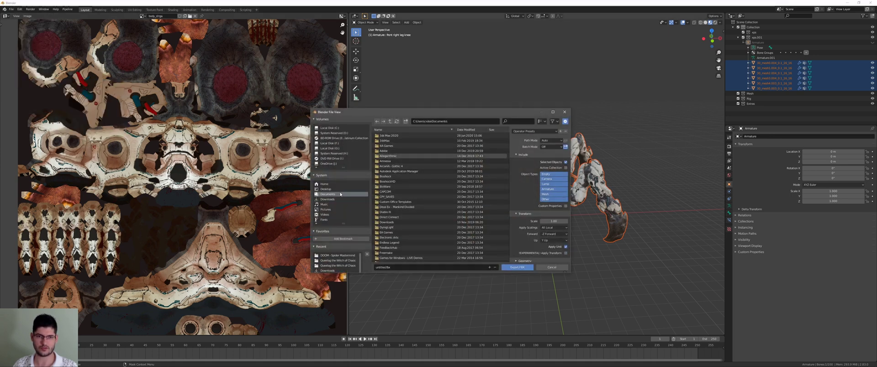
click(332, 200)
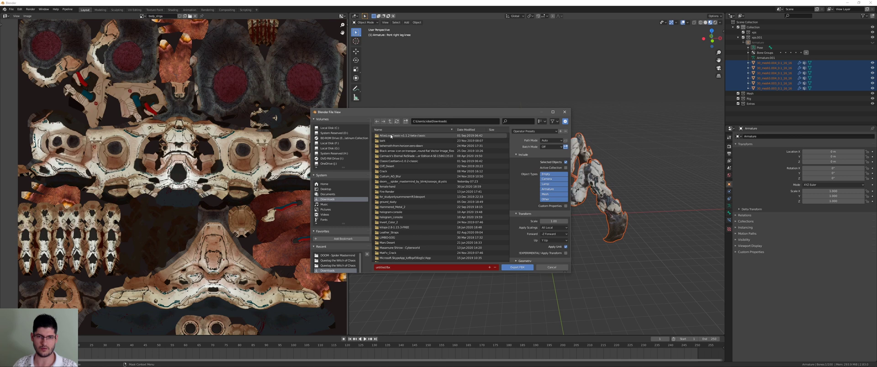
click(465, 131)
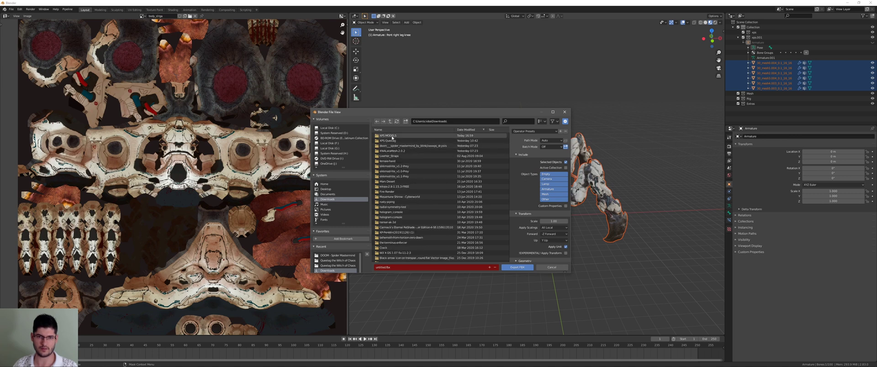
double_click(457, 136)
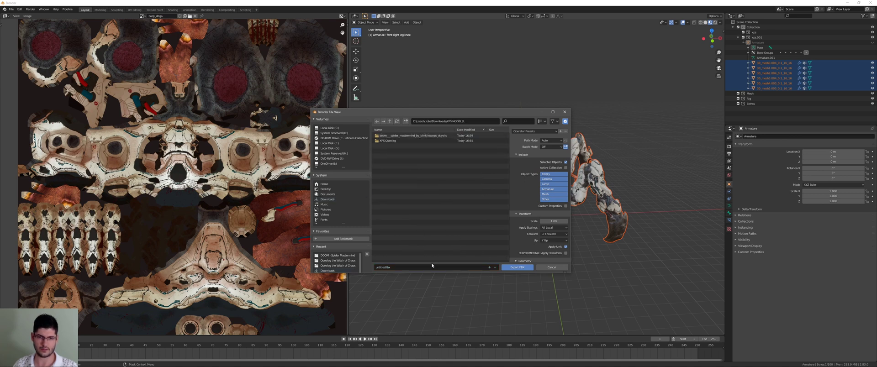
Name the export file spider.fbx and export the selected meshes.
click(434, 266)
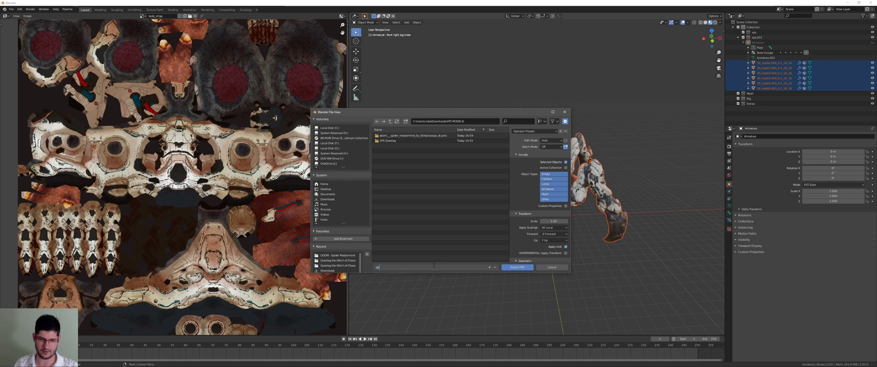
scroll(535, 237, down, 1)
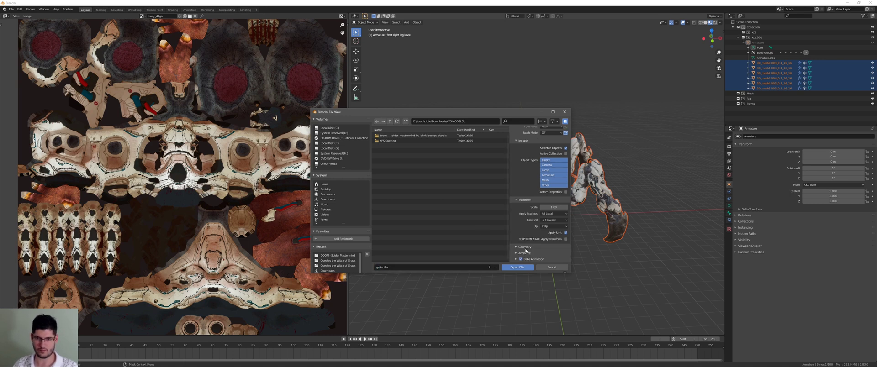
click(517, 267)
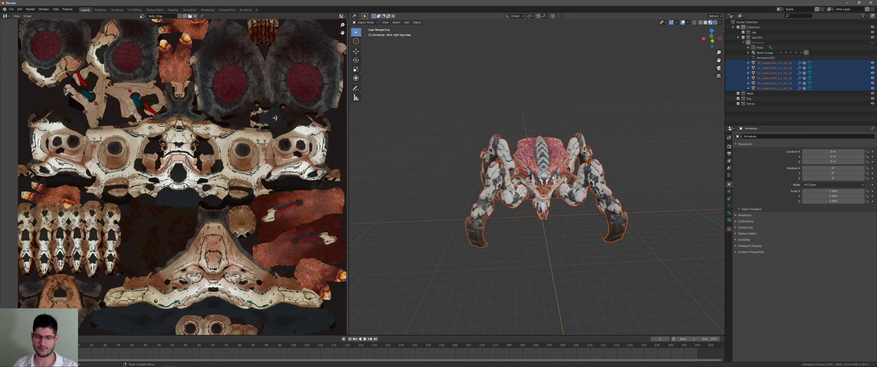
scroll(553, 177, up, 2)
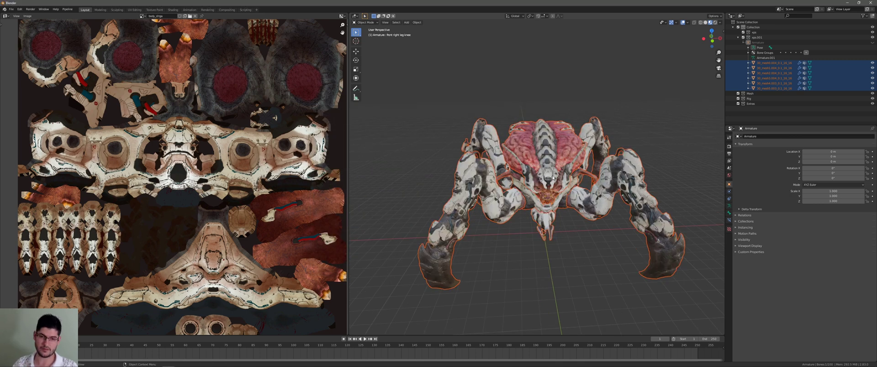
scroll(553, 178, down, 3)
Switch to ZBrush and create a new document sized to the workspace.
key(alt+Tab)
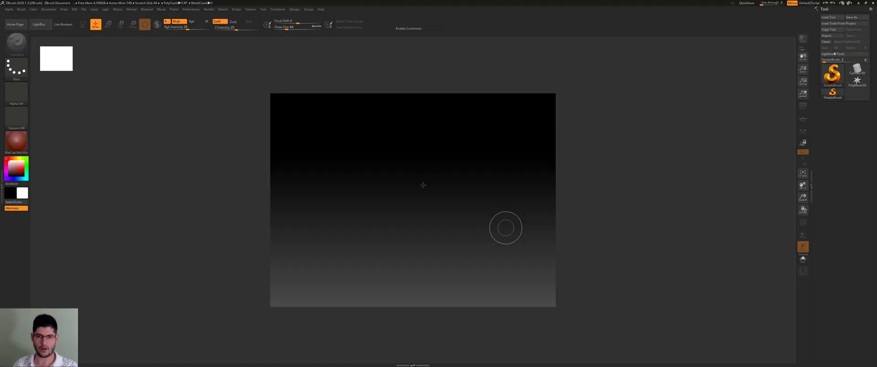
click(49, 9)
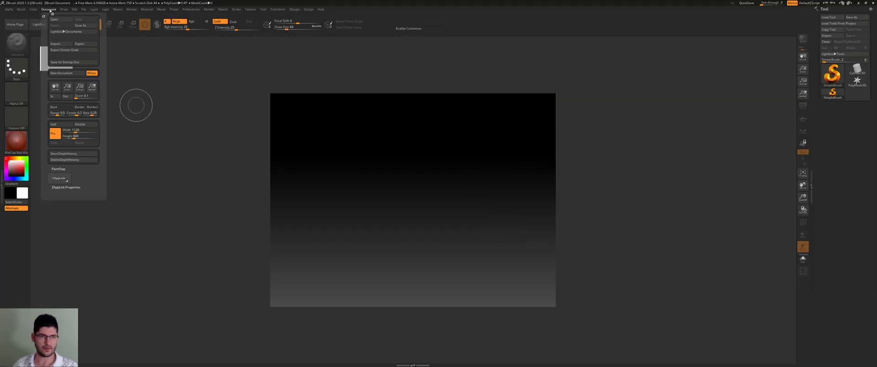
click(50, 9)
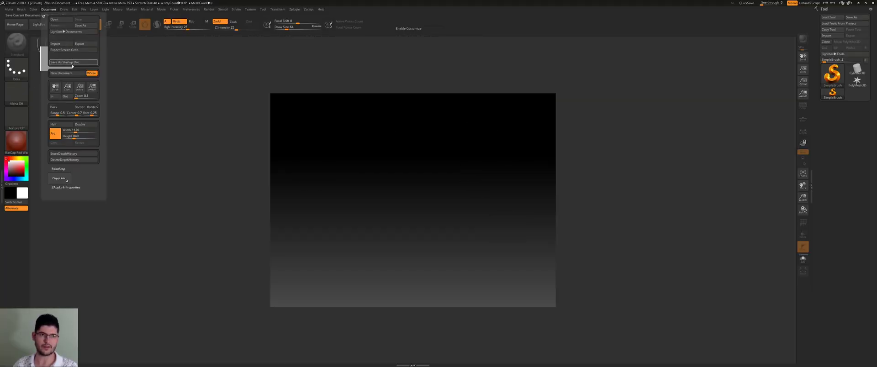
click(68, 73)
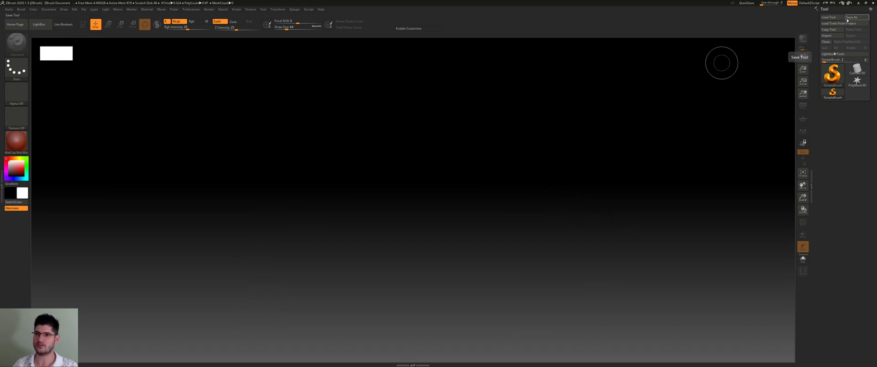
Import spider.fbx from the XPS MODELS folder in Downloads, accepting the FBX import options as offered.
click(826, 36)
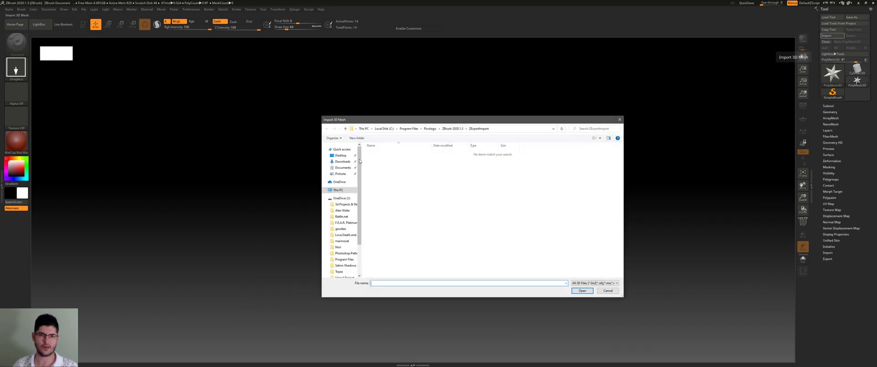
click(505, 129)
text(C:\Users\Alexandru-Alin Ciobanu\Downloads\XPS MODELS\XPS Queelag\XPS Queelag\Queelag the Witch of Chaos)
key(Return)
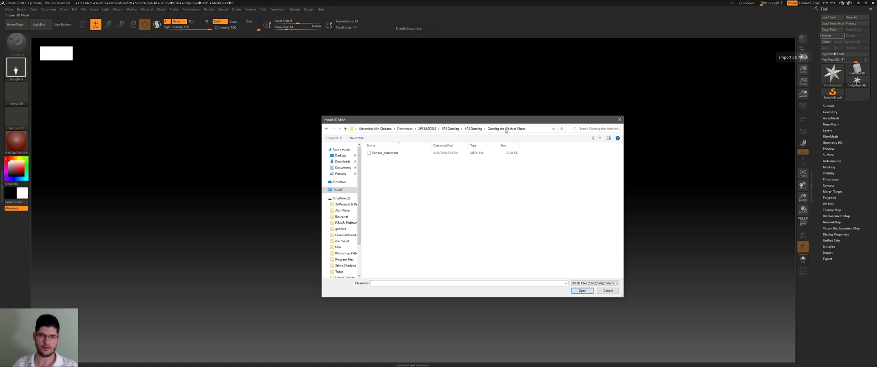
click(473, 129)
click(427, 129)
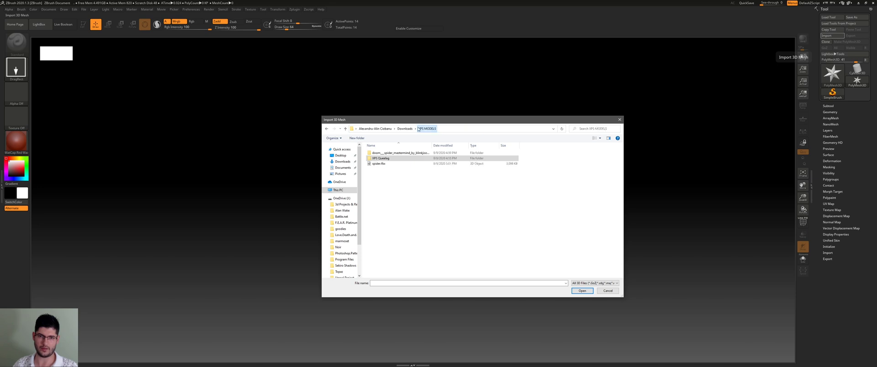
click(399, 130)
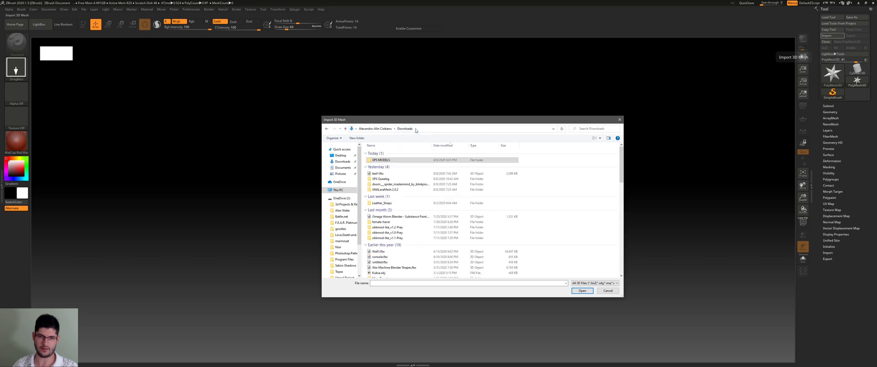
double_click(377, 170)
double_click(382, 164)
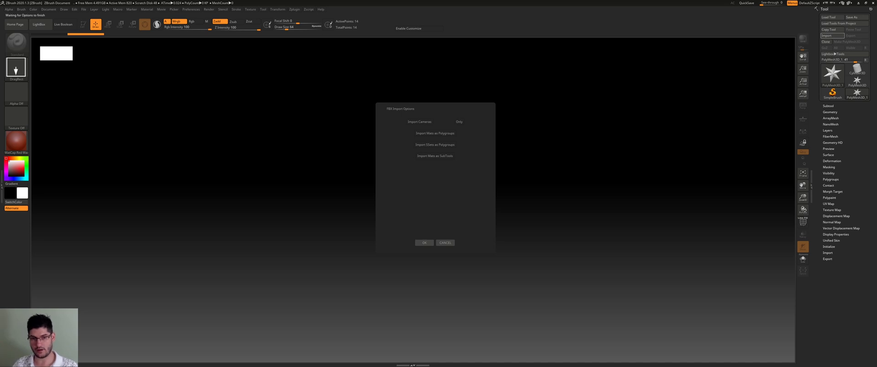
click(427, 244)
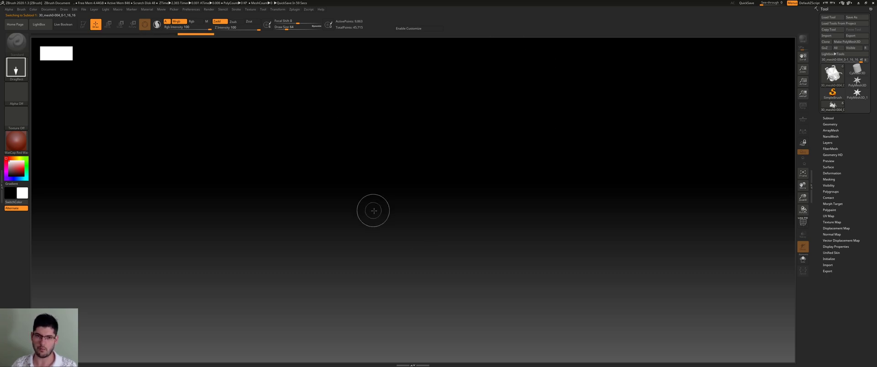
Draw the imported spider model on the canvas and put it into Edit mode.
mouse_move(412, 208)
mouse_down()
mouse_move(418, 315)
mouse_move(306, 298)
mouse_move(408, 364)
mouse_move(433, 358)
mouse_up()
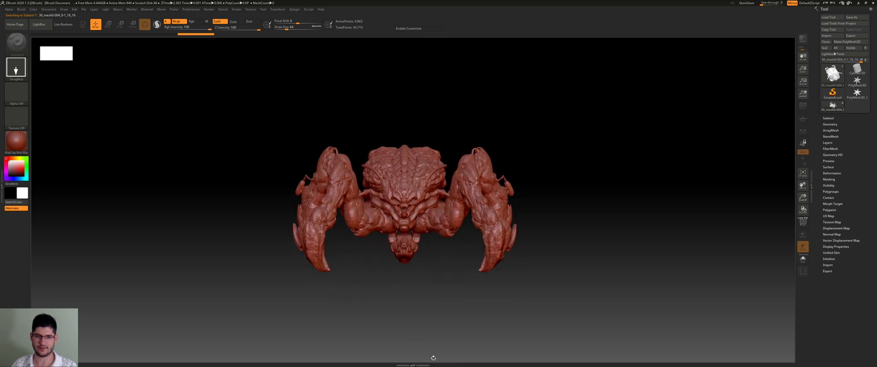
key(t)
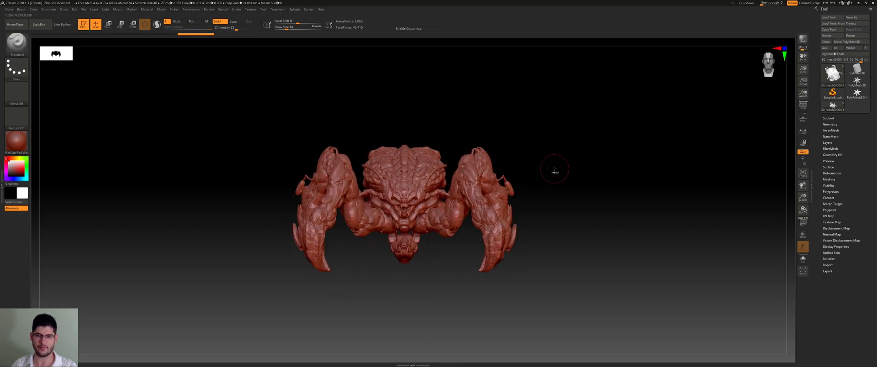
mouse_move(554, 169)
ctrl+right_down()
mouse_move(593, 293)
mouse_move(528, 339)
mouse_move(516, 334)
mouse_move(529, 331)
ctrl+right_up()
ctrl+right_drag(627, 178, 637, 100)
mouse_move(551, 98)
right_down()
mouse_move(585, 83)
mouse_move(541, 101)
mouse_move(547, 118)
mouse_move(501, 135)
mouse_move(536, 105)
right_up()
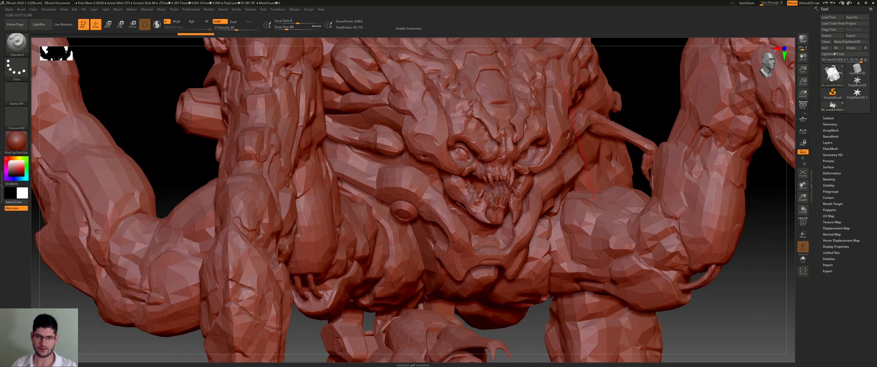
ctrl+right_drag(607, 101, 608, 63)
mouse_move(612, 146)
alt+right_down()
mouse_move(614, 219)
mouse_move(595, 243)
alt+right_up()
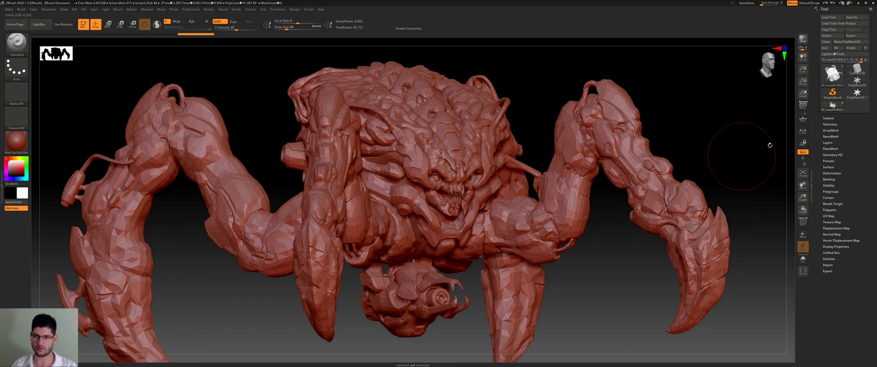
Expand the model's subtool list and isolate the torso subtool with Solo mode.
click(829, 118)
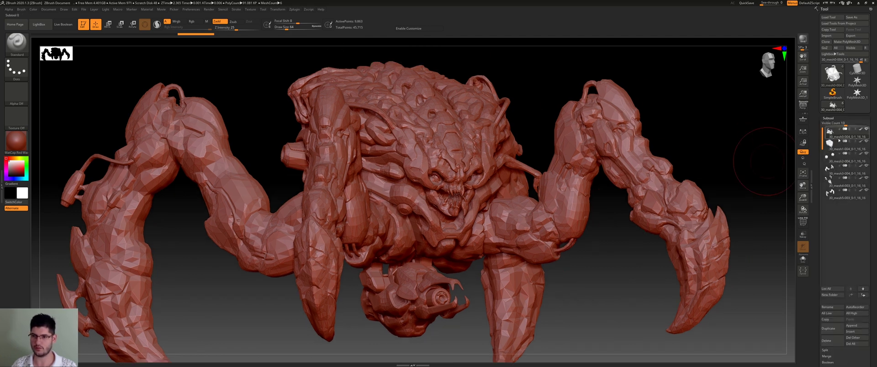
mouse_move(841, 137)
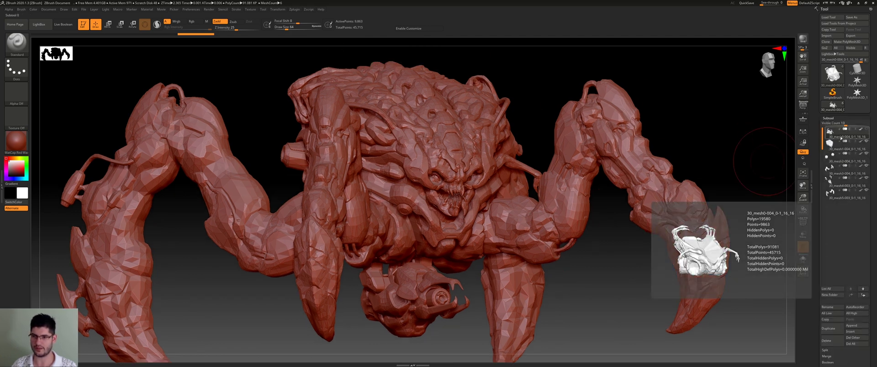
click(802, 260)
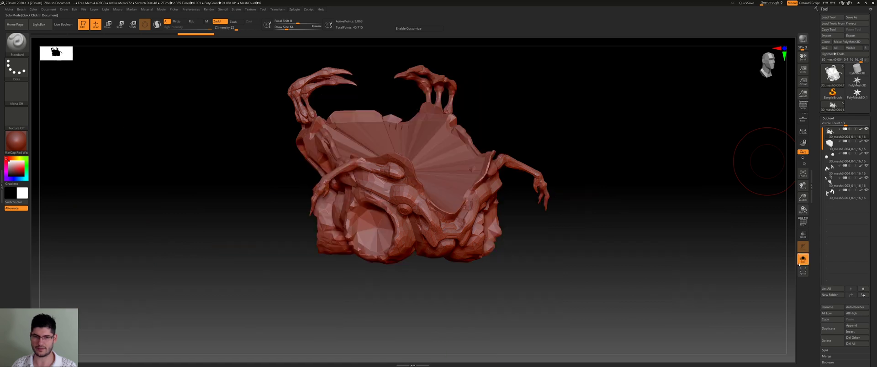
Alternate between the head and torso subtools to compare the two isolated meshes.
click(840, 145)
drag(536, 120, 554, 123)
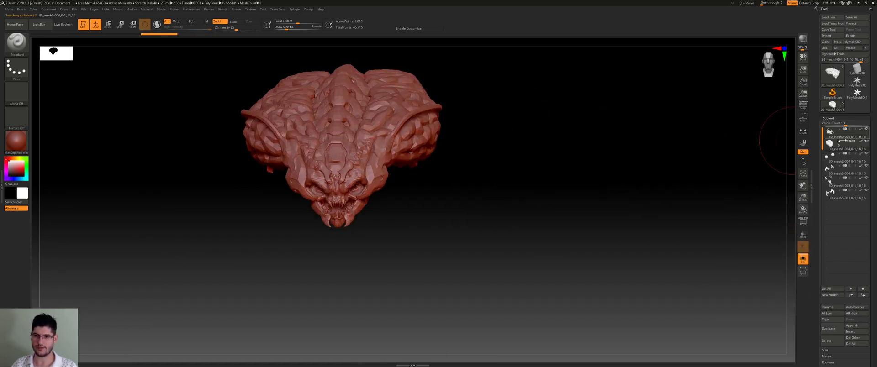
mouse_move(842, 146)
click(841, 132)
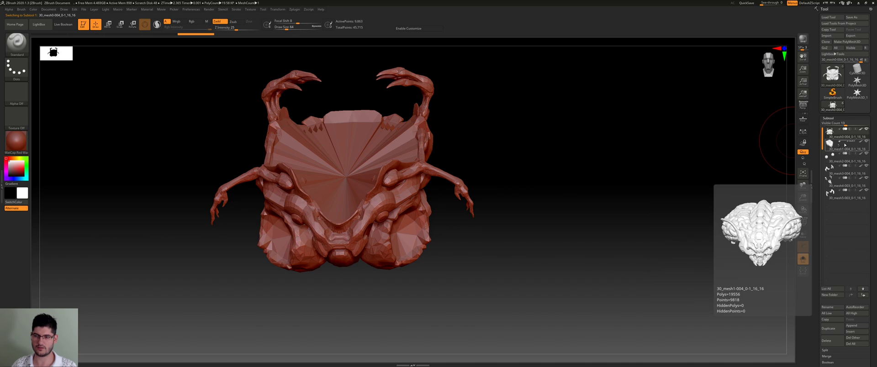
click(845, 145)
click(841, 132)
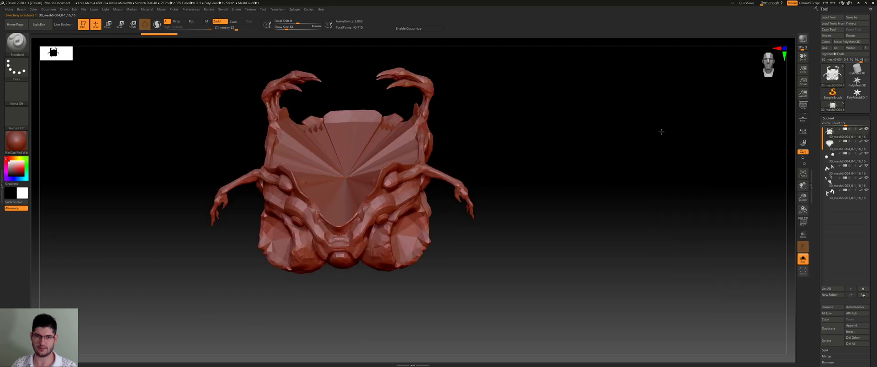
Turn on PolyFrame for the isolated torso subtool and examine the topology of the surface hidden beneath the head.
drag(668, 139, 687, 142)
ctrl+right_drag(424, 183, 442, 233)
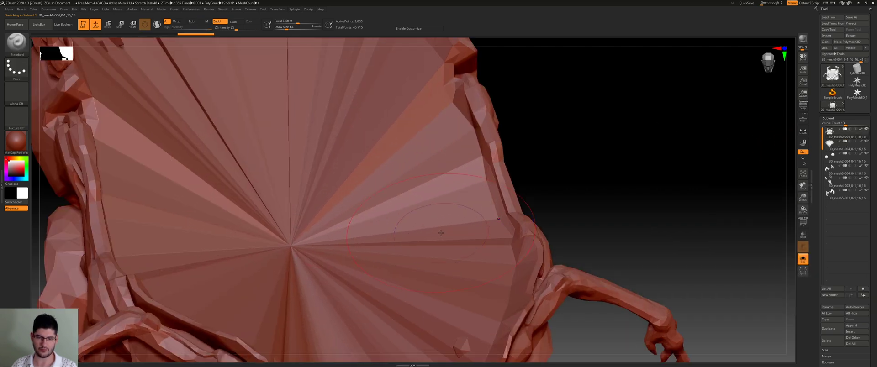
key(ctrl+f)
key(Escape)
key(shift+f)
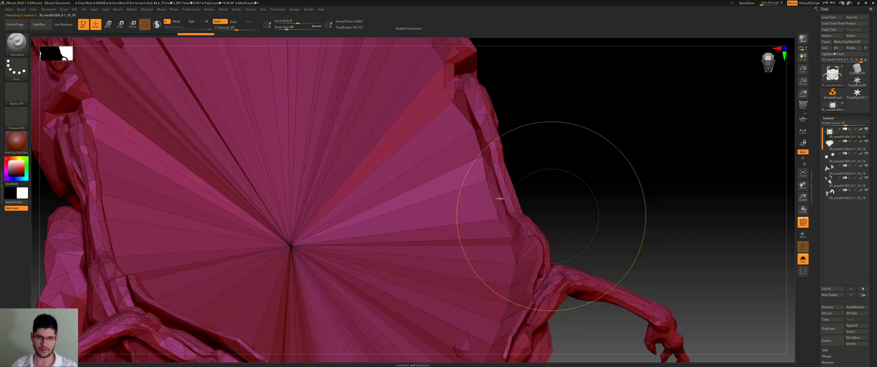
ctrl+right_drag(550, 217, 451, 132)
right_drag(548, 178, 461, 211)
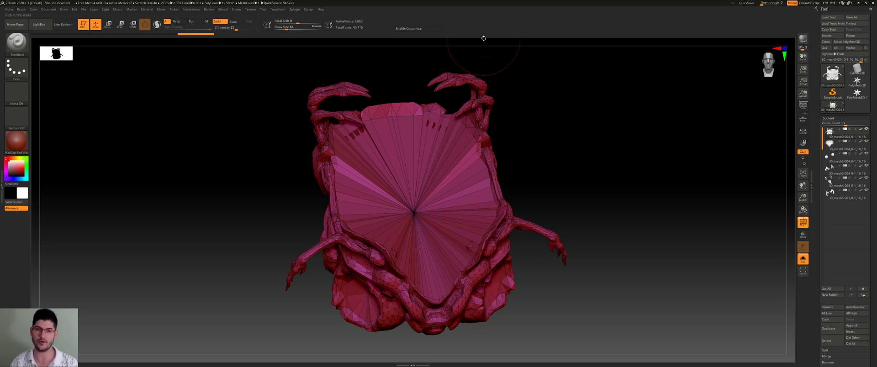
mouse_move(568, 86)
right_down()
mouse_move(565, 78)
mouse_move(556, 122)
right_up()
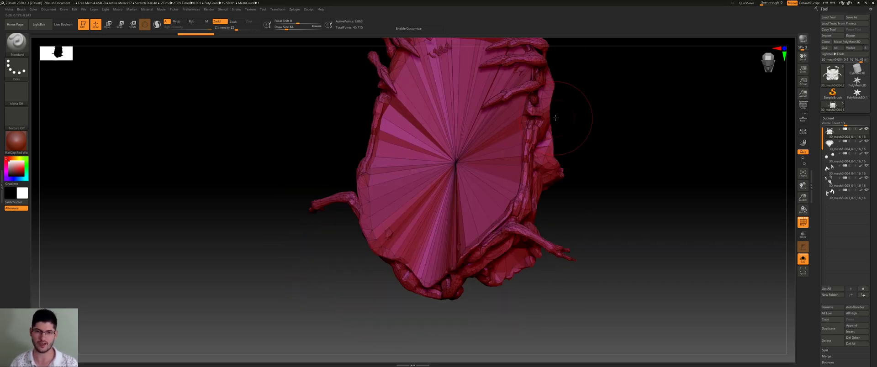
mouse_move(610, 123)
ctrl+right_down()
mouse_move(619, 143)
mouse_move(673, 184)
mouse_move(583, 210)
ctrl+right_up()
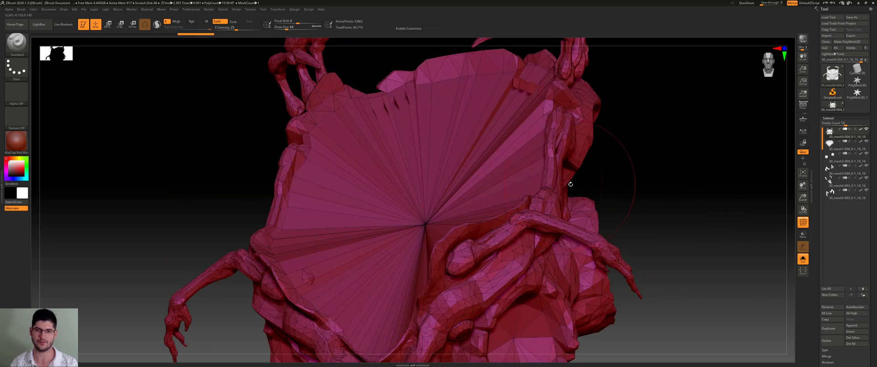
Switch the isolated view from the torso to the head subtool and turn off PolyFrame.
mouse_move(594, 172)
ctrl+right_down()
mouse_move(675, 195)
mouse_move(644, 159)
ctrl+right_up()
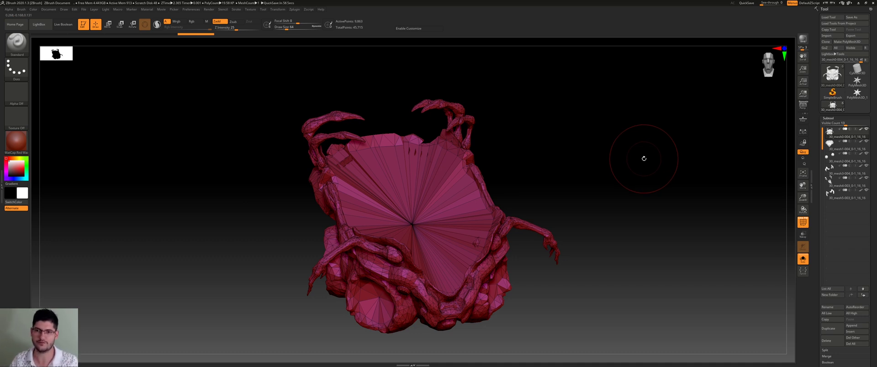
mouse_move(602, 157)
ctrl+right_down()
mouse_move(601, 182)
mouse_move(571, 215)
ctrl+right_up()
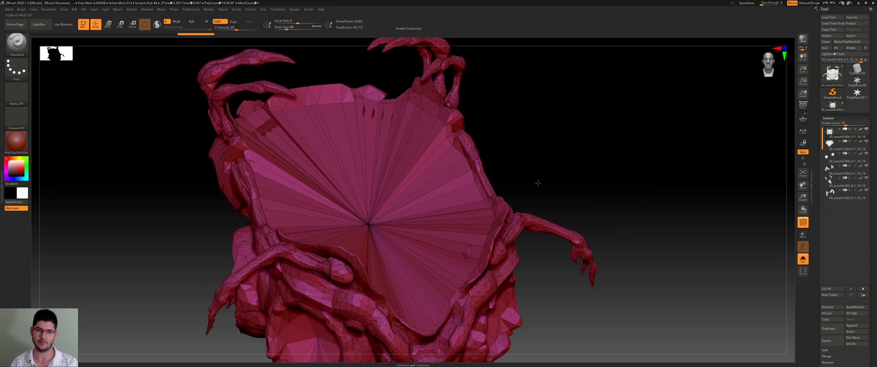
mouse_move(538, 184)
right_down()
mouse_move(554, 199)
mouse_move(541, 196)
right_up()
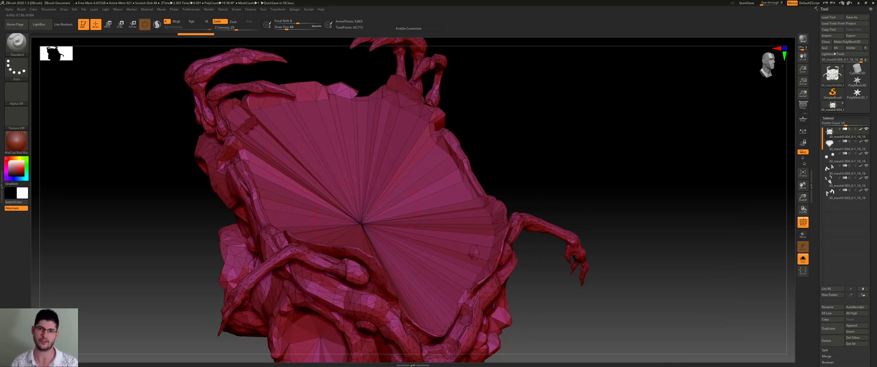
right_drag(547, 161, 566, 160)
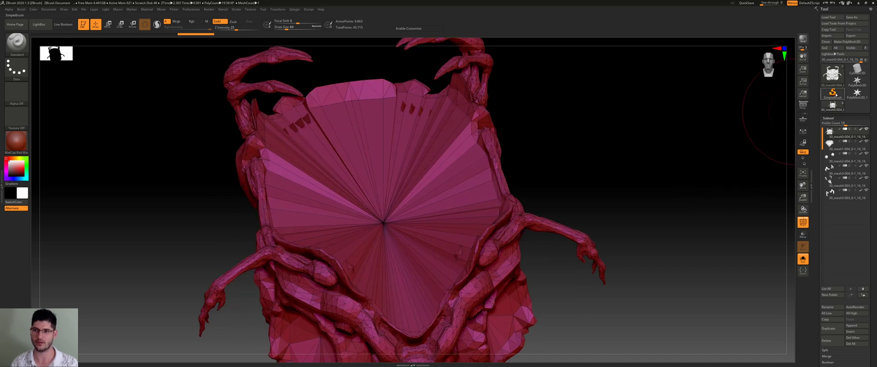
click(845, 146)
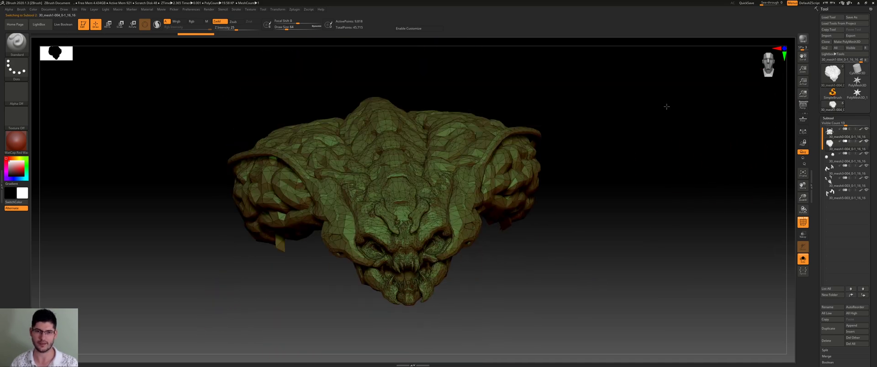
right_drag(666, 107, 692, 105)
key(shift+f)
ctrl+right_drag(634, 142, 635, 186)
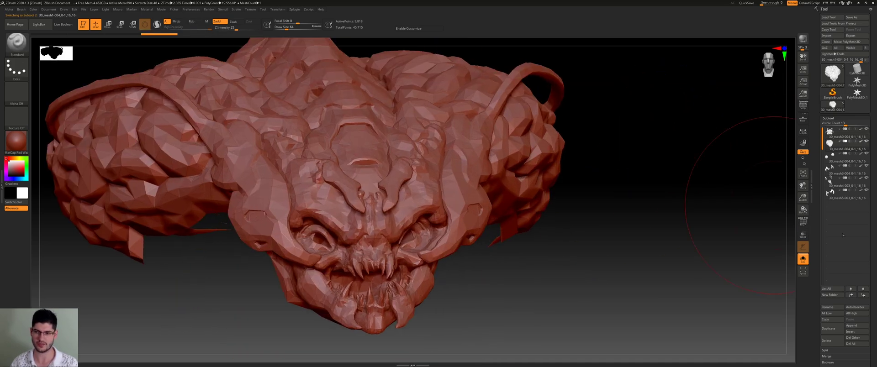
Divide the head subtool's geometry repeatedly until it reaches subdivision level 6.
click(830, 119)
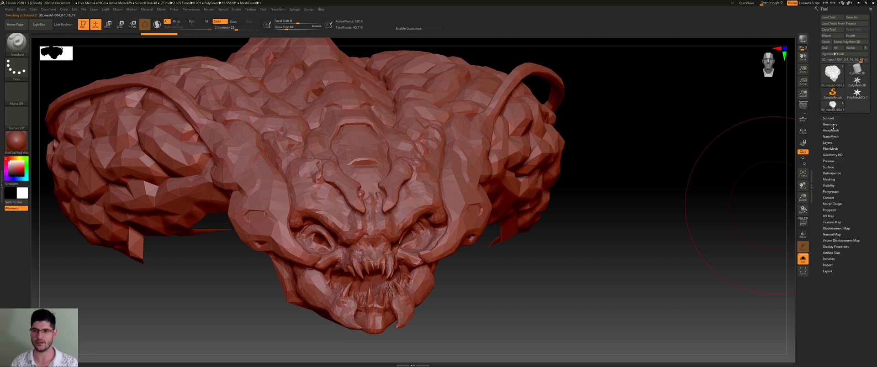
click(834, 125)
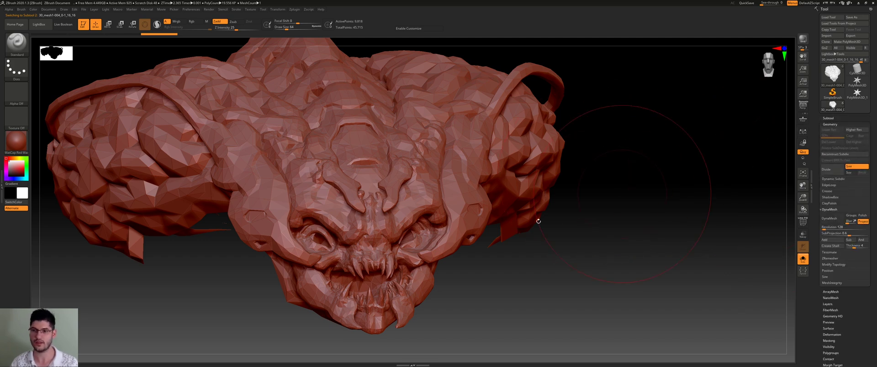
click(825, 169)
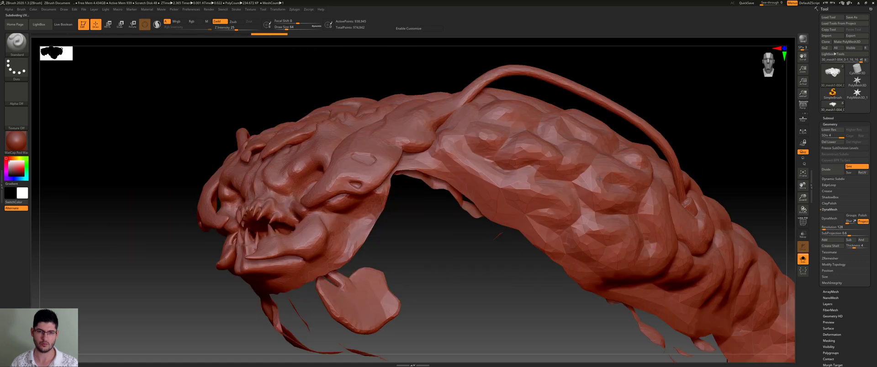
right_drag(606, 186, 760, 192)
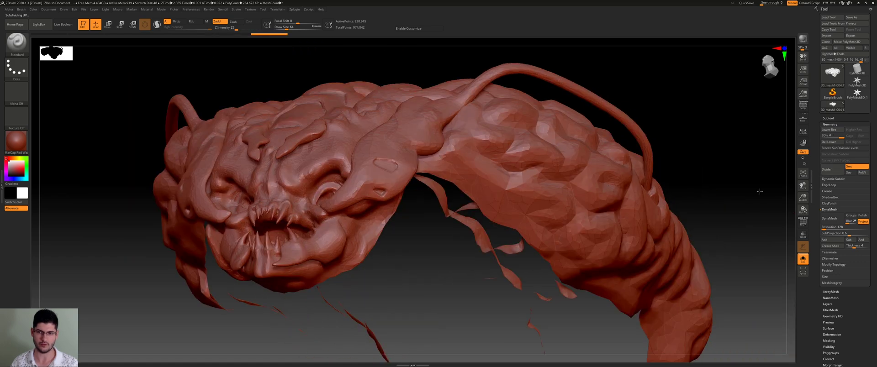
click(825, 173)
key(ctrl+d)
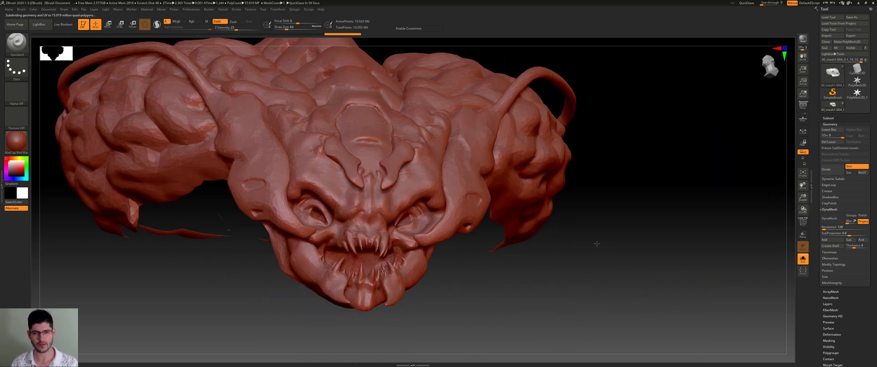
Inspect the smoothed head from the front and above, and lower it to subdivision level 5.
key(ctrl)
ctrl+right_drag(627, 237, 619, 157)
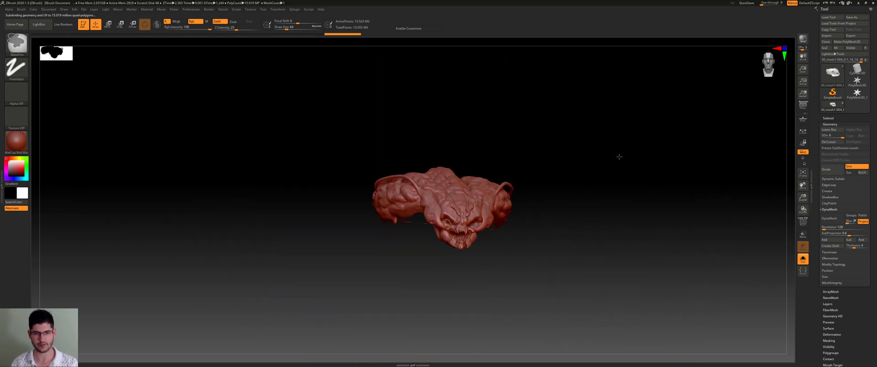
drag(549, 137, 499, 175)
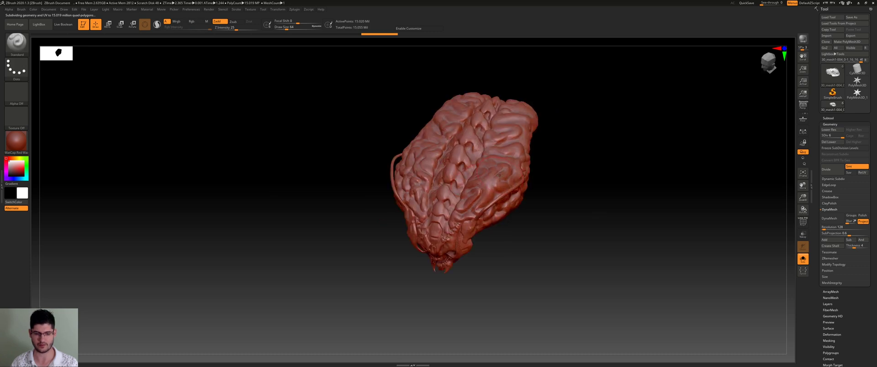
key(ctrl)
key(ctrl+z)
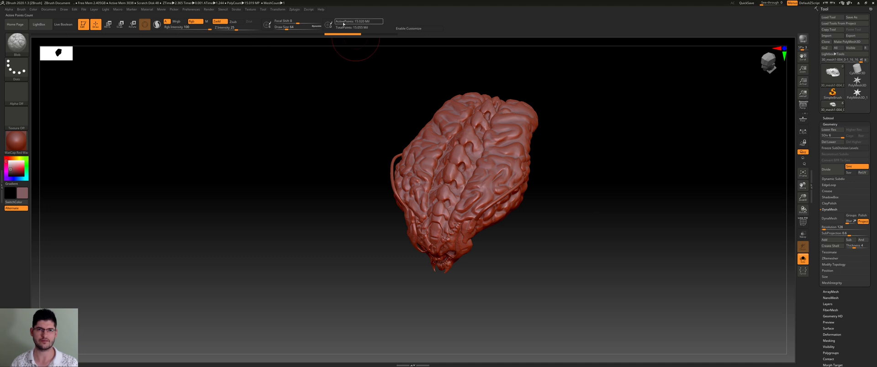
click(829, 130)
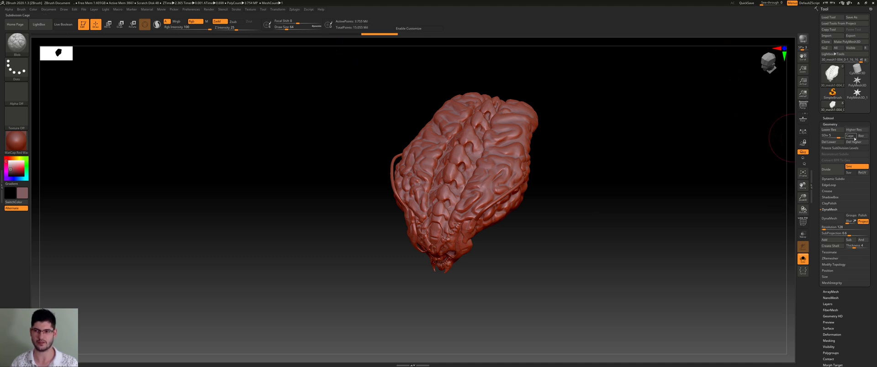
Try out ClayBuildup strokes on the upper back of the head mesh and undo them.
key(b)
key(c)
key(b)
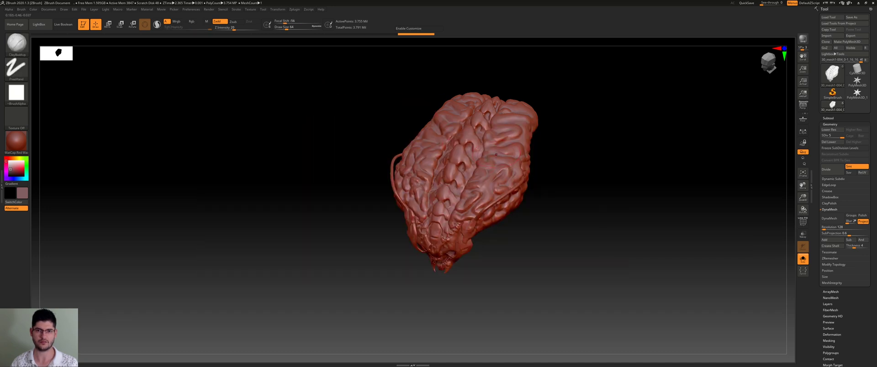
mouse_move(514, 150)
mouse_down()
mouse_move(452, 215)
mouse_move(475, 162)
mouse_up()
key(ctrl+z)
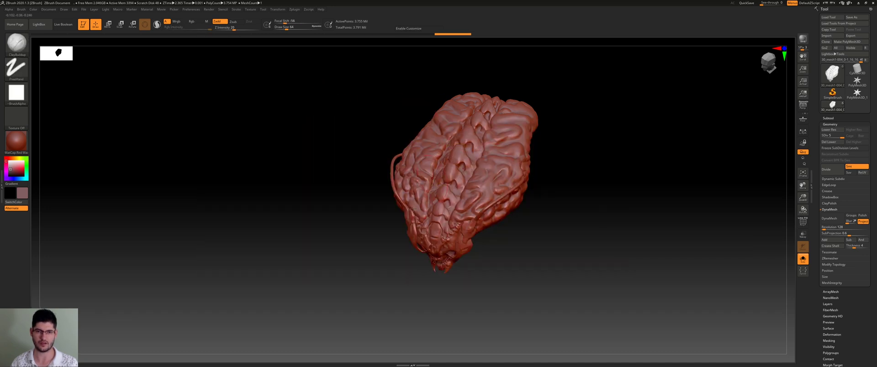
mouse_move(419, 162)
mouse_down()
mouse_move(431, 168)
mouse_move(437, 231)
mouse_up()
drag(562, 197, 571, 143)
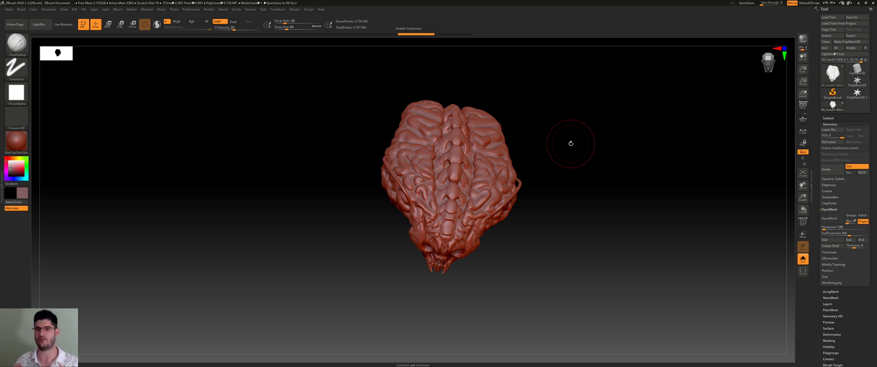
Push both sides of the head inward with the Move brush at draw size 184 to narrow its silhouette.
mouse_move(600, 170)
mouse_down()
mouse_move(566, 141)
mouse_move(588, 141)
mouse_move(597, 156)
mouse_up()
mouse_move(439, 174)
right_down()
mouse_move(542, 214)
mouse_move(350, 172)
right_up()
ctrl+right_drag(303, 187, 248, 105)
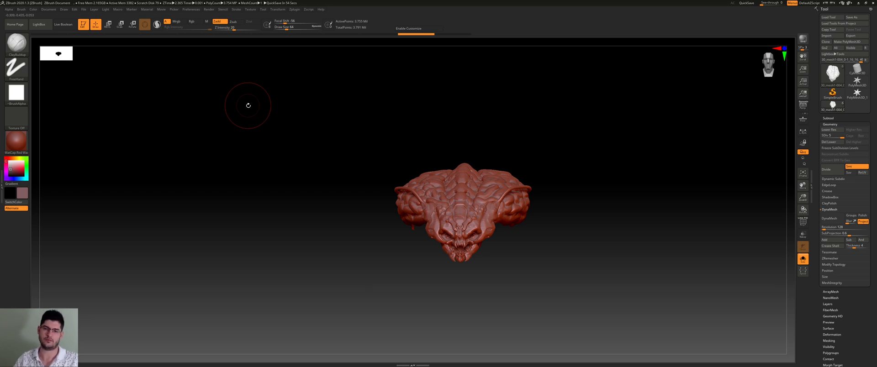
mouse_move(254, 110)
right_down()
mouse_move(303, 147)
mouse_move(366, 141)
mouse_move(297, 145)
mouse_move(305, 116)
mouse_move(349, 163)
mouse_move(379, 145)
right_up()
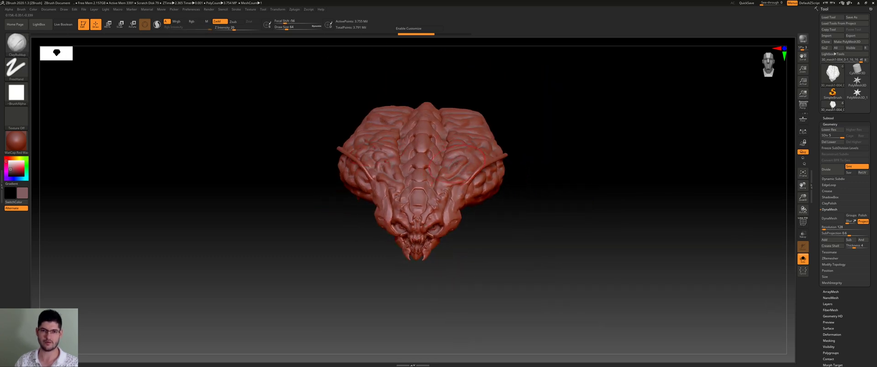
key(b)
key(m)
key(v)
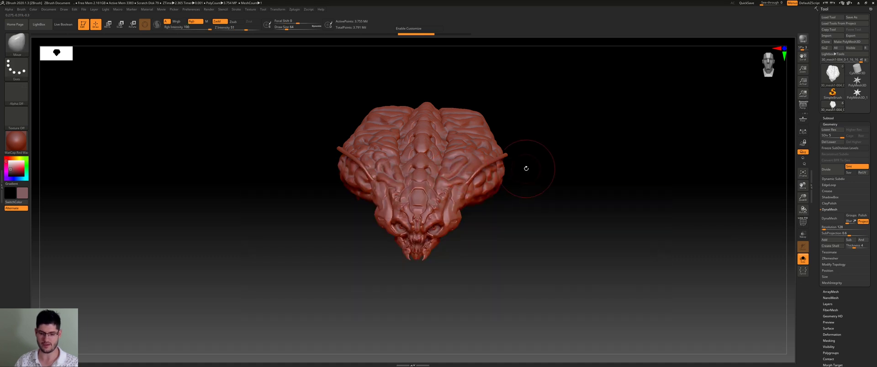
key(bracketright)
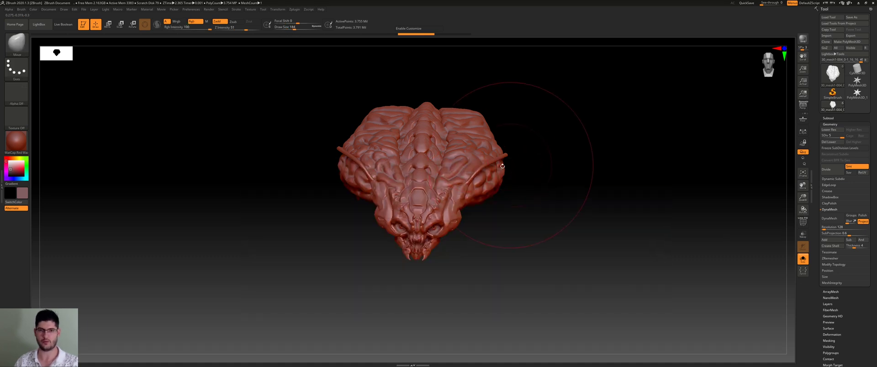
drag(473, 167, 464, 168)
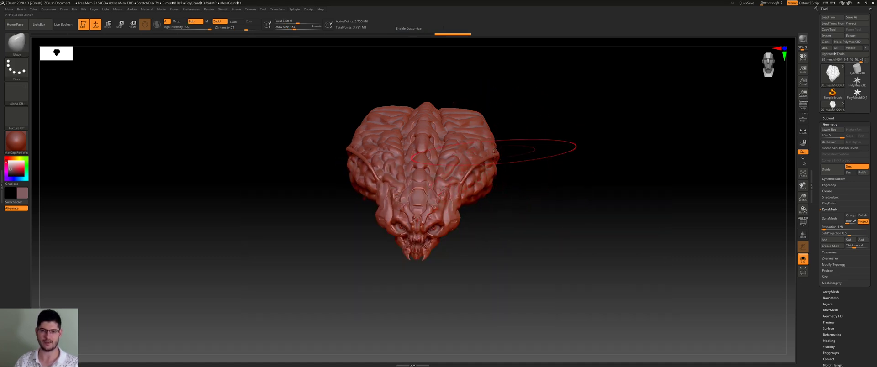
drag(470, 129, 461, 130)
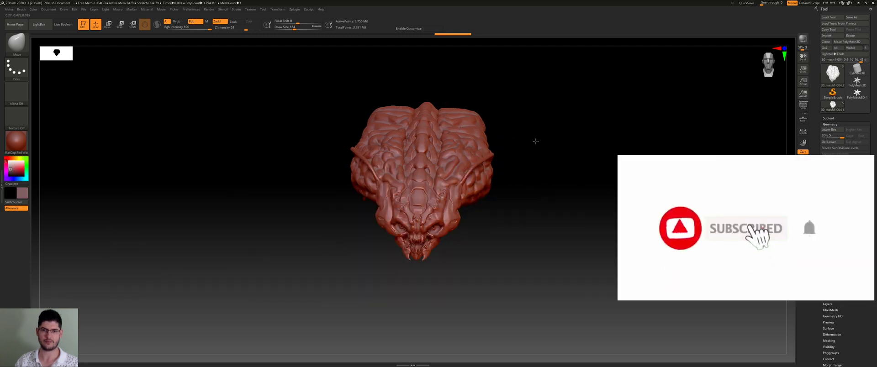
Reshape the head's side profile into a stronger upward arch with the Move brush.
drag(534, 139, 502, 147)
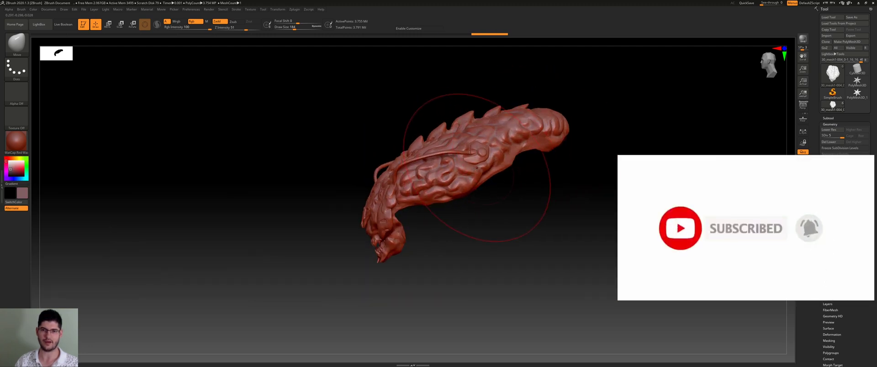
mouse_move(480, 177)
mouse_down()
mouse_move(508, 196)
mouse_move(486, 177)
mouse_move(470, 182)
mouse_move(513, 196)
mouse_move(493, 196)
mouse_move(506, 84)
mouse_up()
mouse_move(589, 123)
mouse_down()
mouse_move(567, 133)
mouse_move(562, 144)
mouse_move(569, 145)
mouse_up()
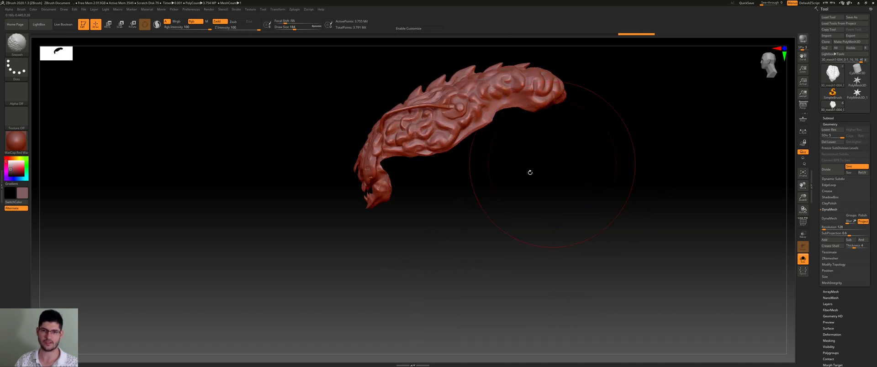
mouse_move(521, 172)
alt+mouse_down()
mouse_move(549, 176)
mouse_move(548, 184)
mouse_move(543, 178)
mouse_move(583, 156)
mouse_move(563, 167)
alt+mouse_up()
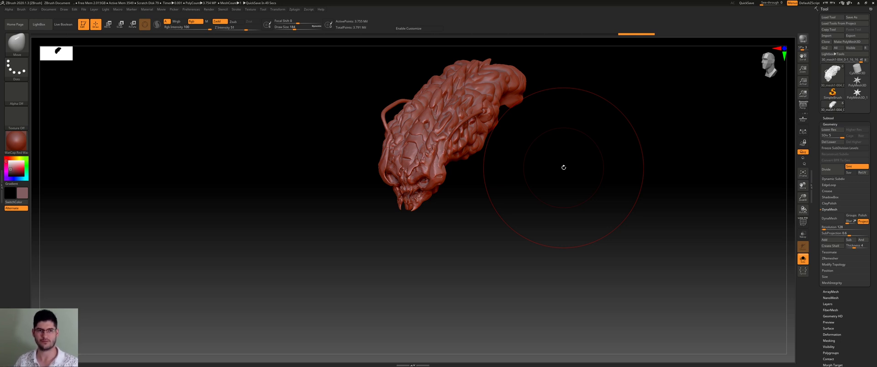
key(ctrl)
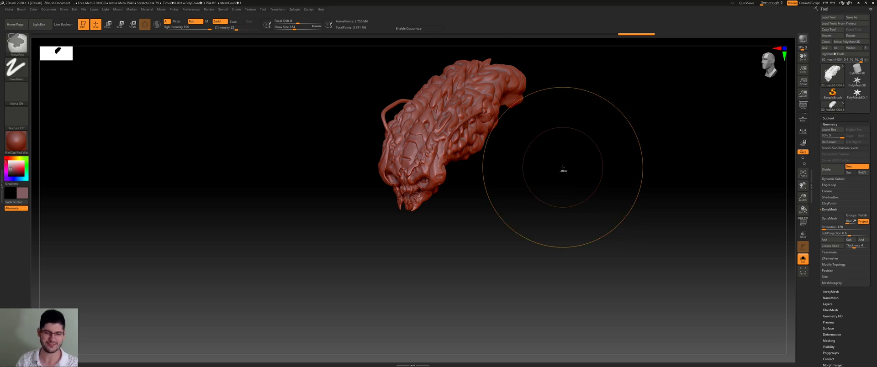